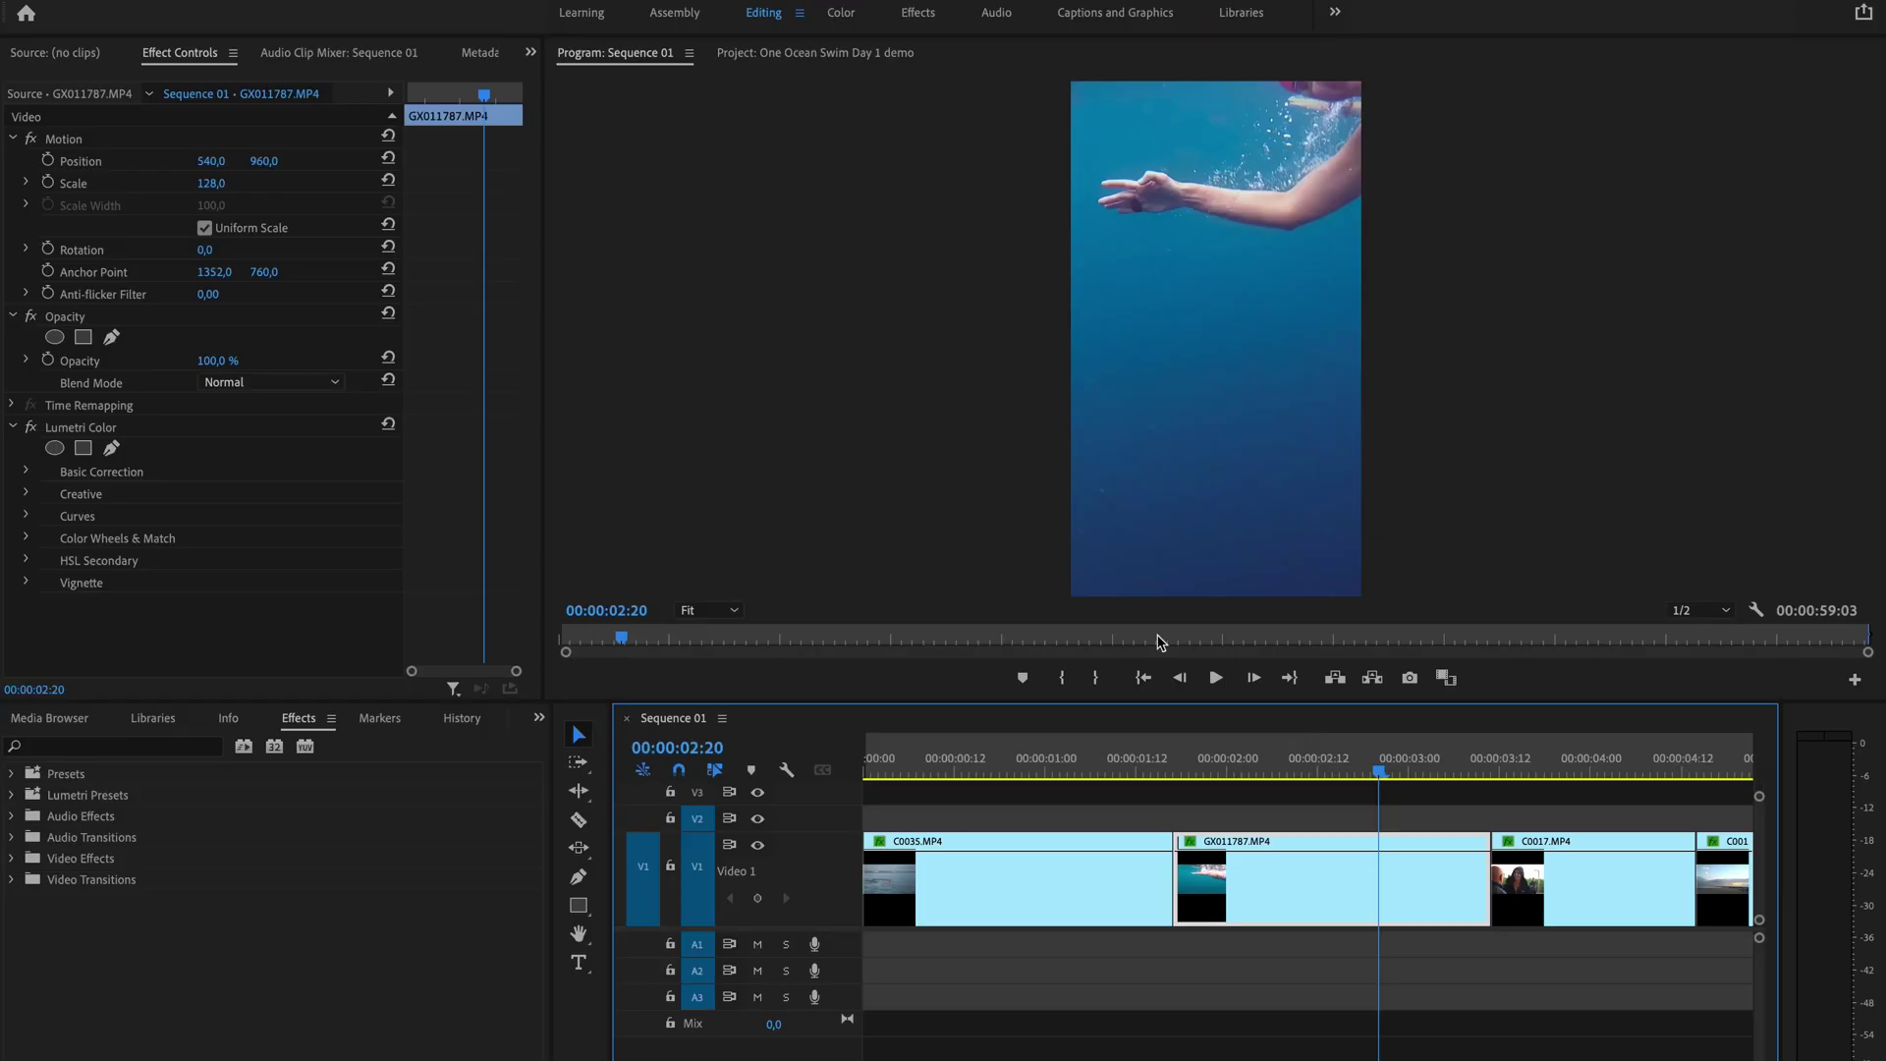
- Preview the emoji images in the Source monitor, settling on the sunglasses Untitled design.png
{"action": "left_click", "coordinate": [786, 61]}
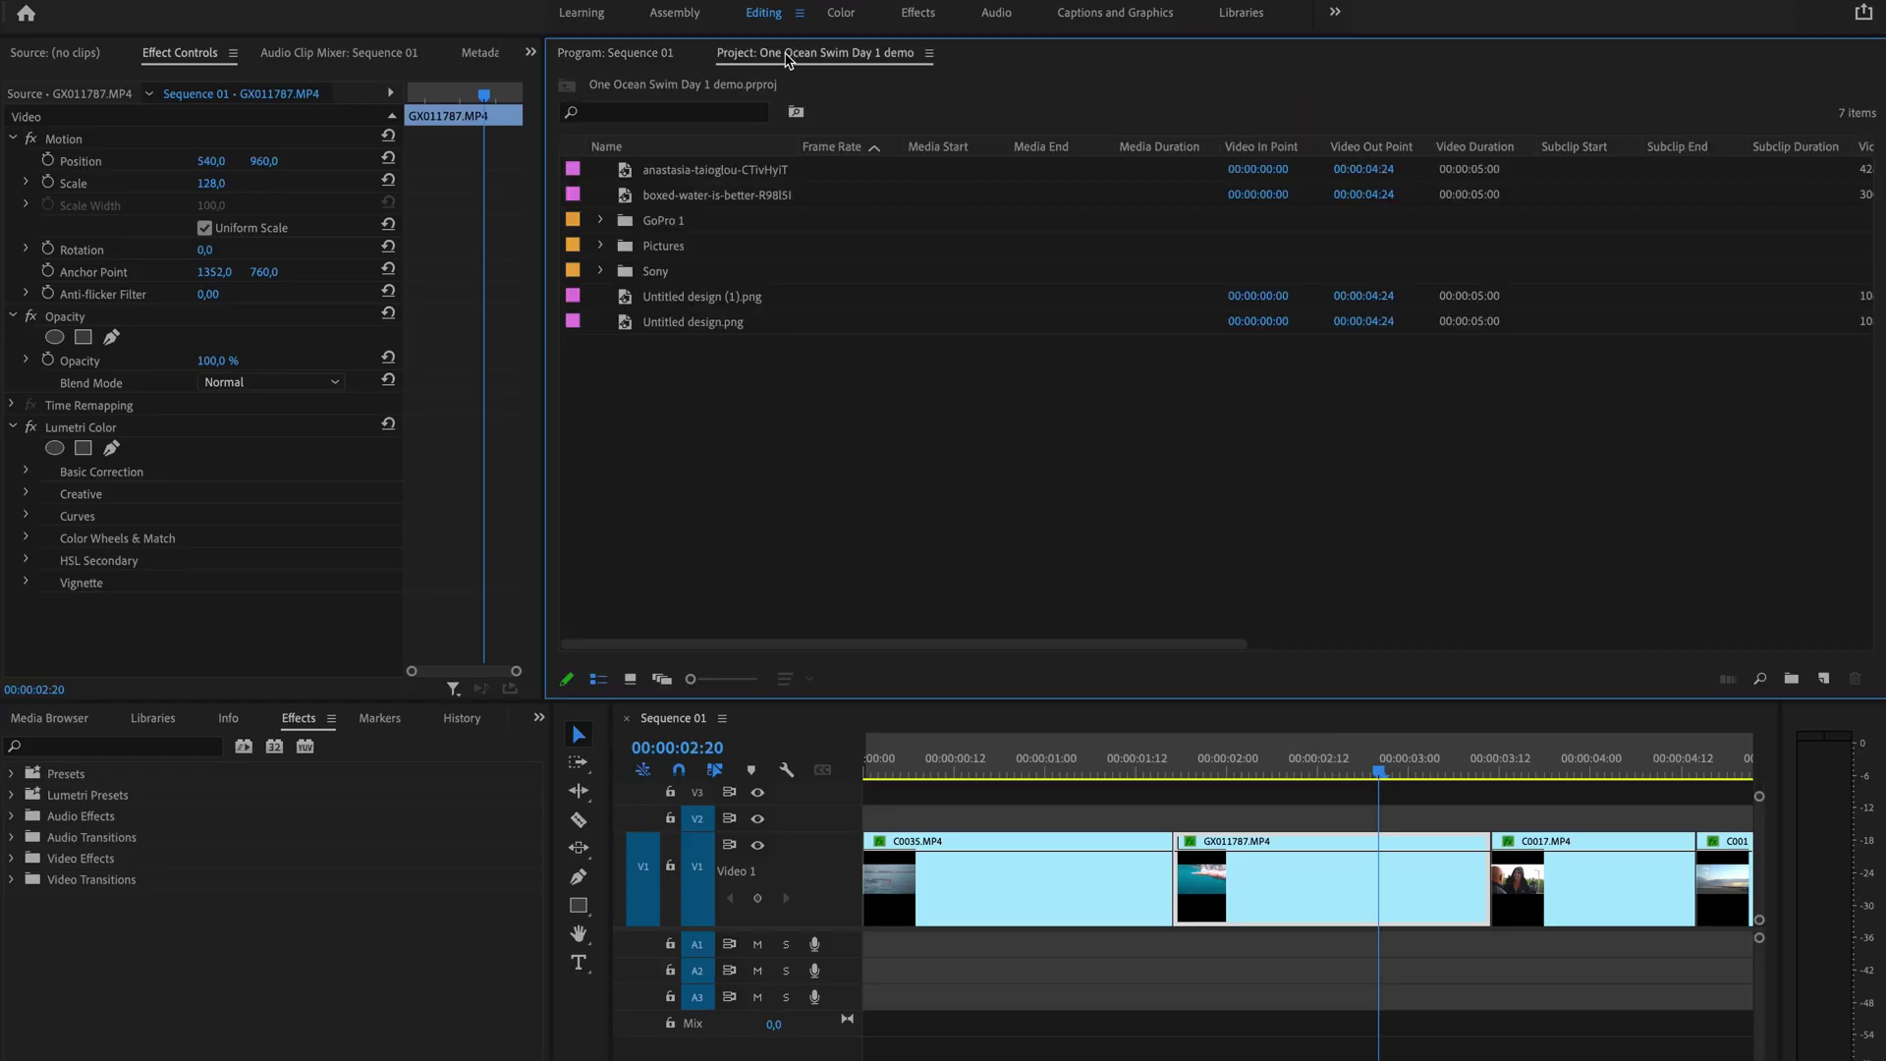
{"action": "double_click", "coordinate": [674, 321]}
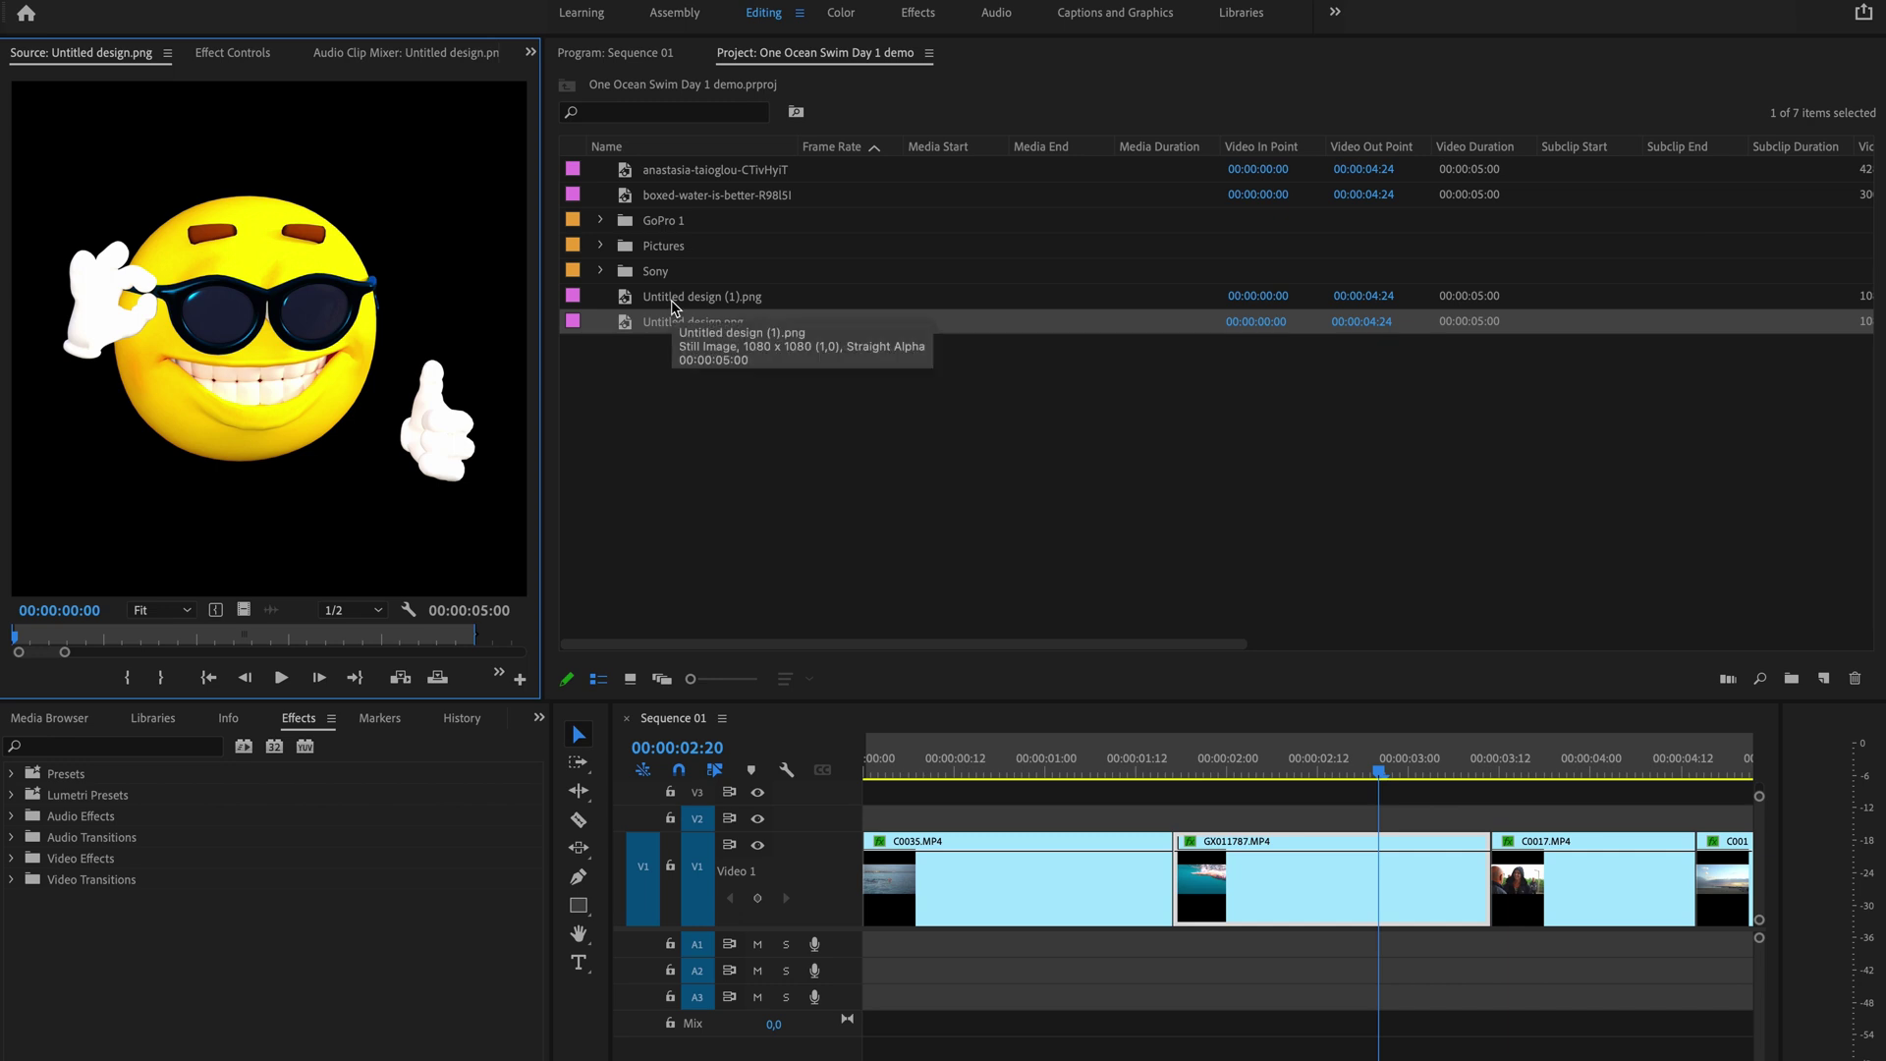
{"action": "double_click", "coordinate": [672, 299]}
{"action": "double_click", "coordinate": [673, 321]}
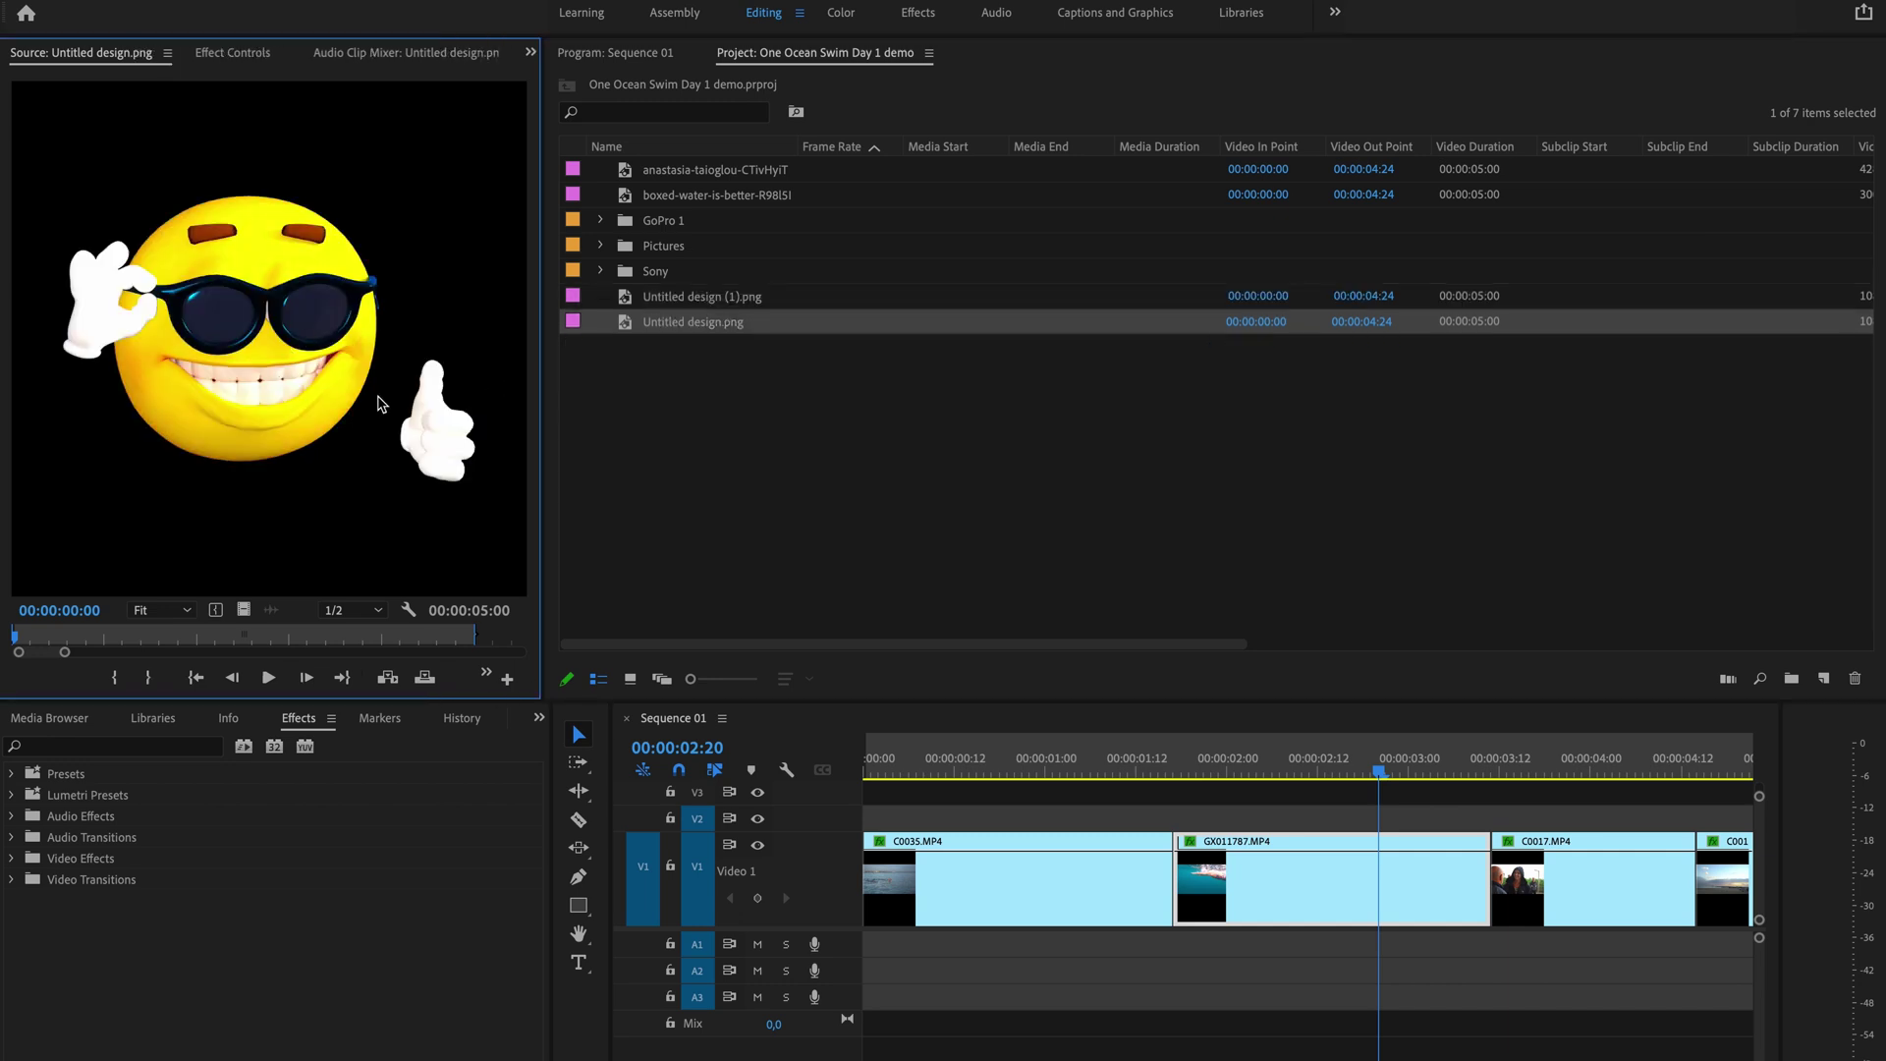
- Place the sunglasses emoji on track V2 near 02:12 and scrub to check the overlay
{"action": "left_click_drag", "start_coordinate": [686, 336], "coordinate": [846, 462]}
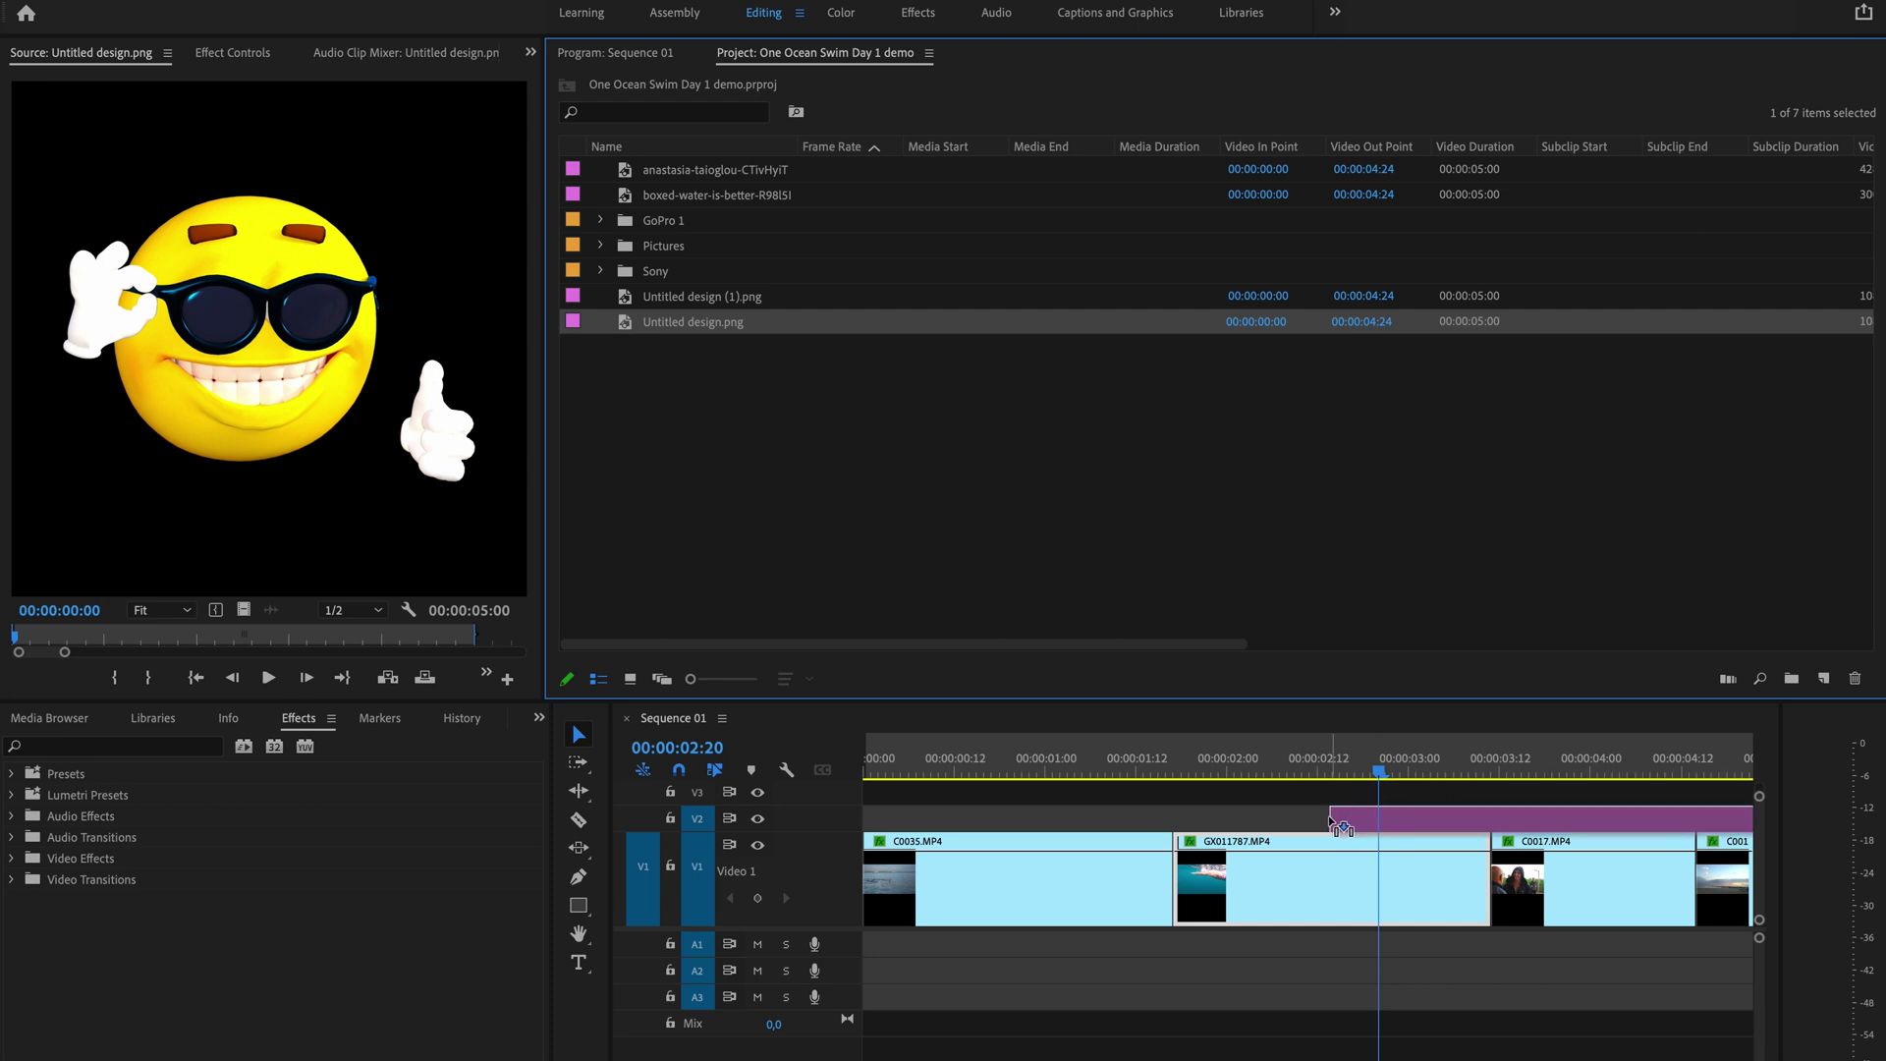
{"action": "left_click_drag", "start_coordinate": [1314, 761], "coordinate": [1339, 826]}
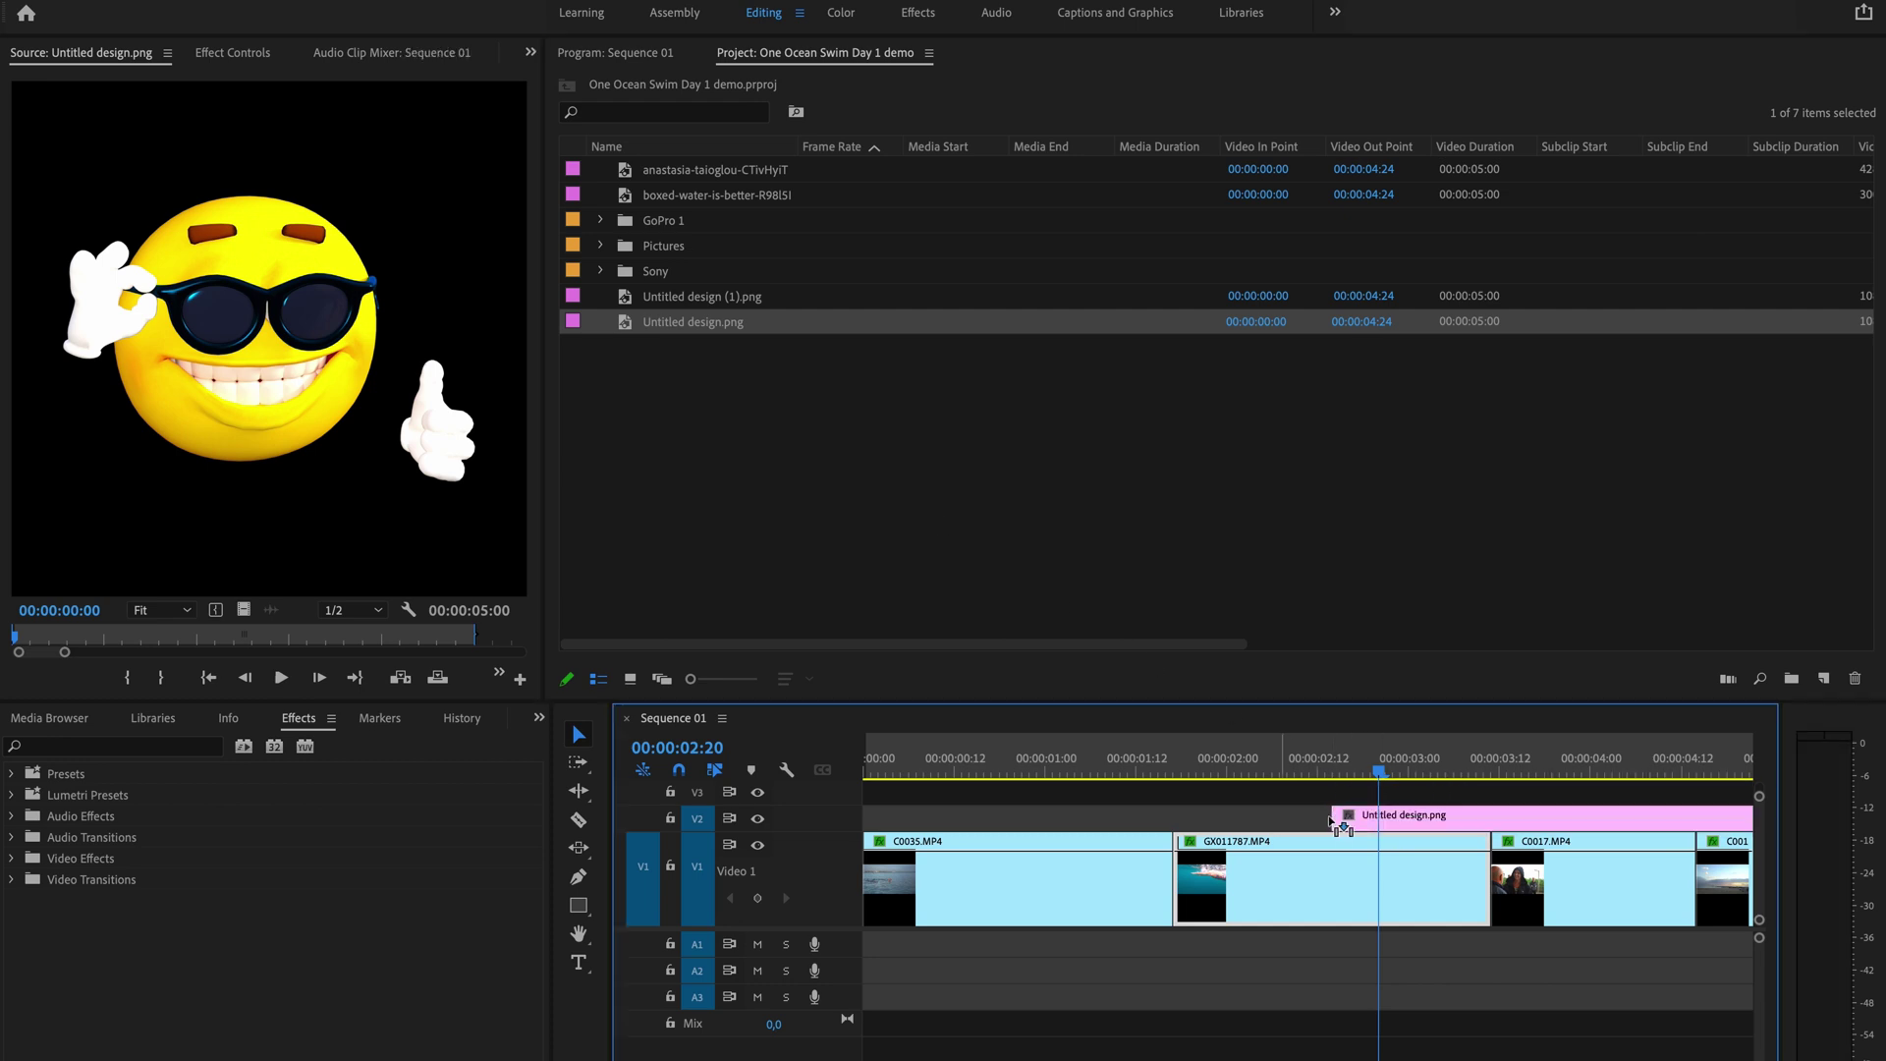
{"action": "left_click", "coordinate": [1364, 779]}
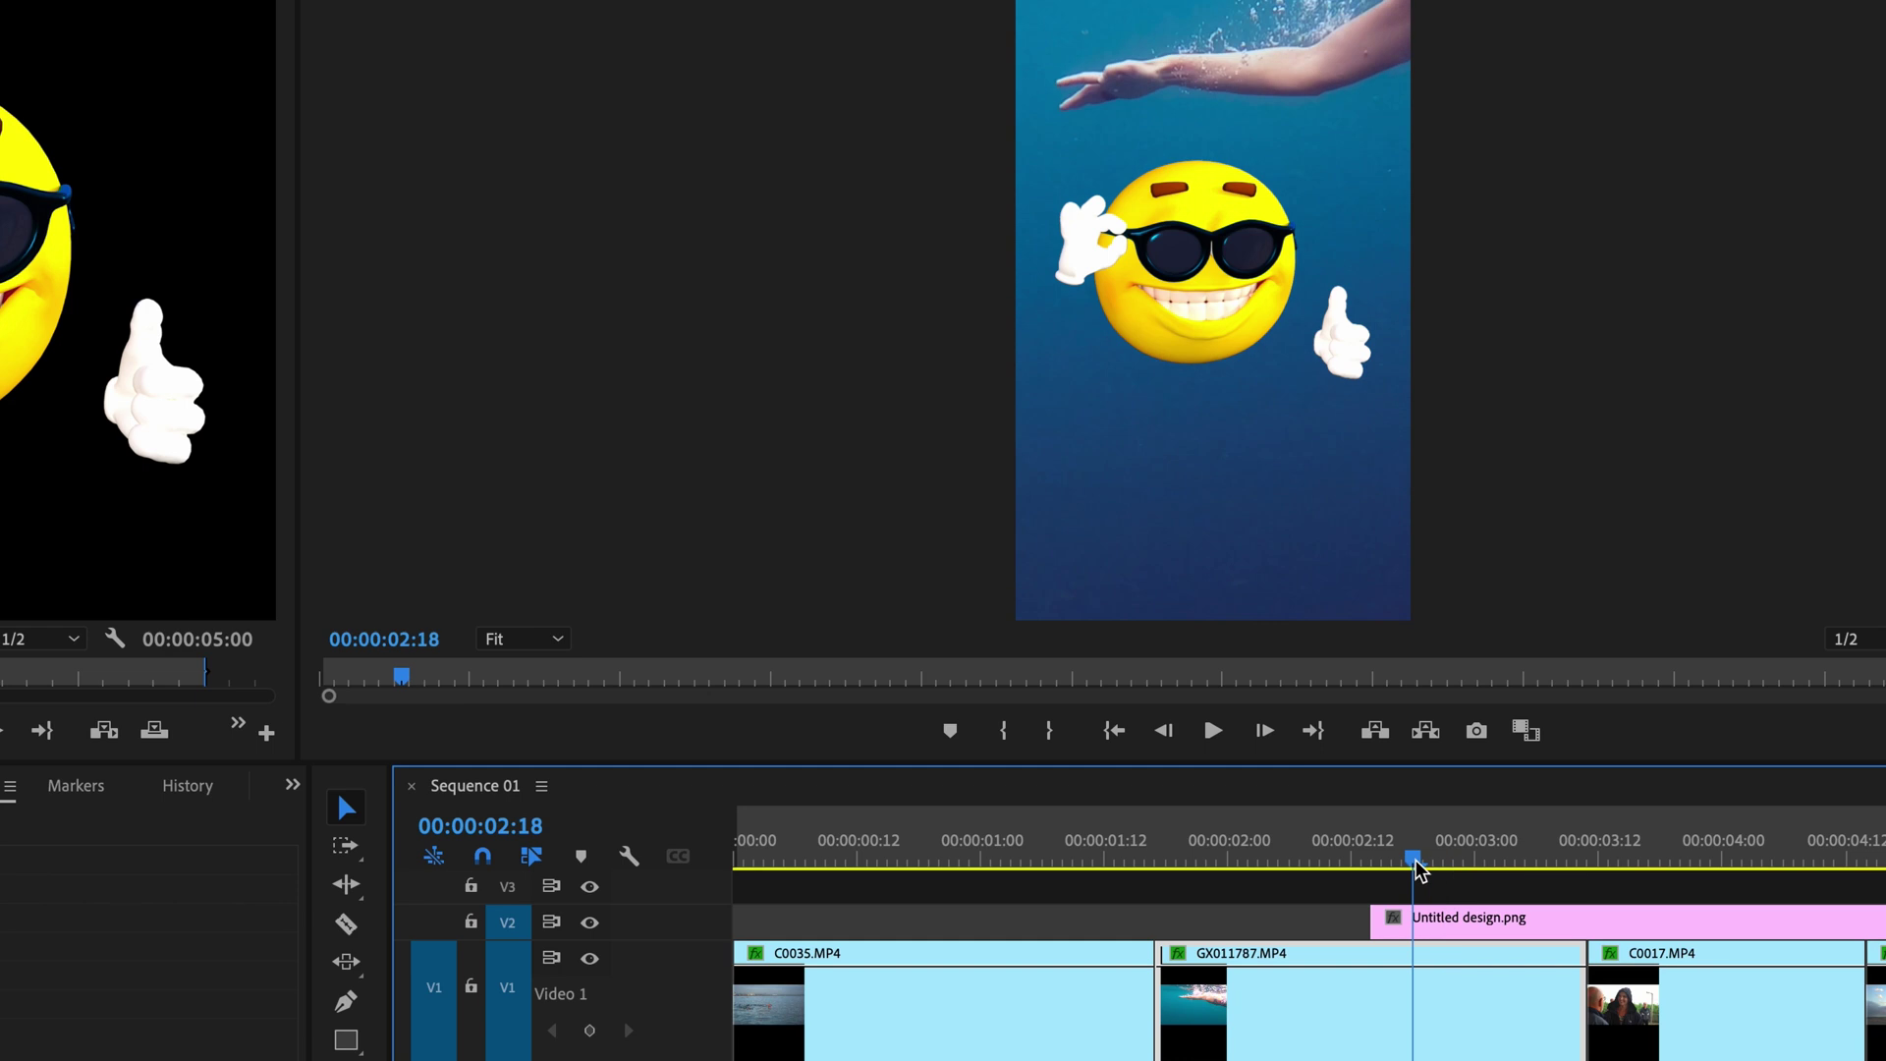
{"action": "left_click_drag", "start_coordinate": [1415, 871], "coordinate": [1509, 868]}
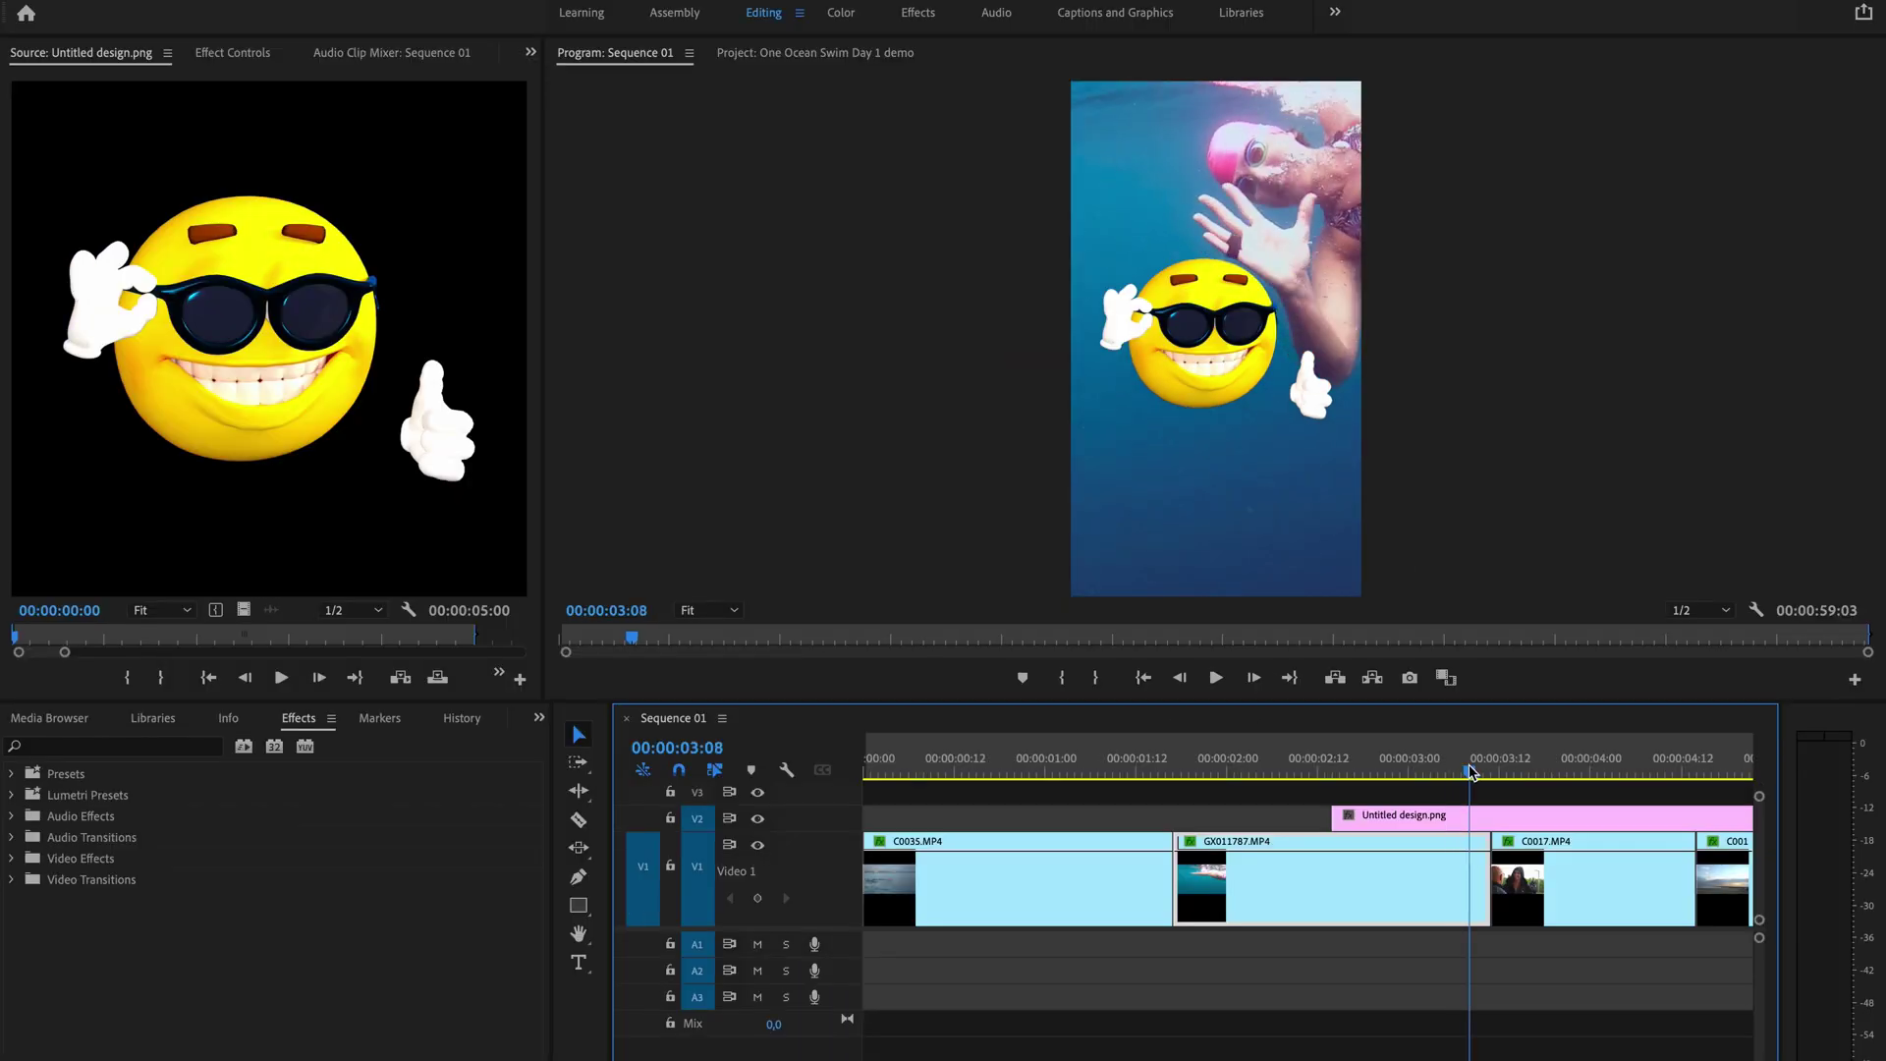
{"action": "mouse_move", "coordinate": [1509, 867]}
{"action": "left_mouse_down"}
{"action": "mouse_move", "coordinate": [1474, 767]}
{"action": "mouse_move", "coordinate": [1493, 782]}
{"action": "left_mouse_up"}
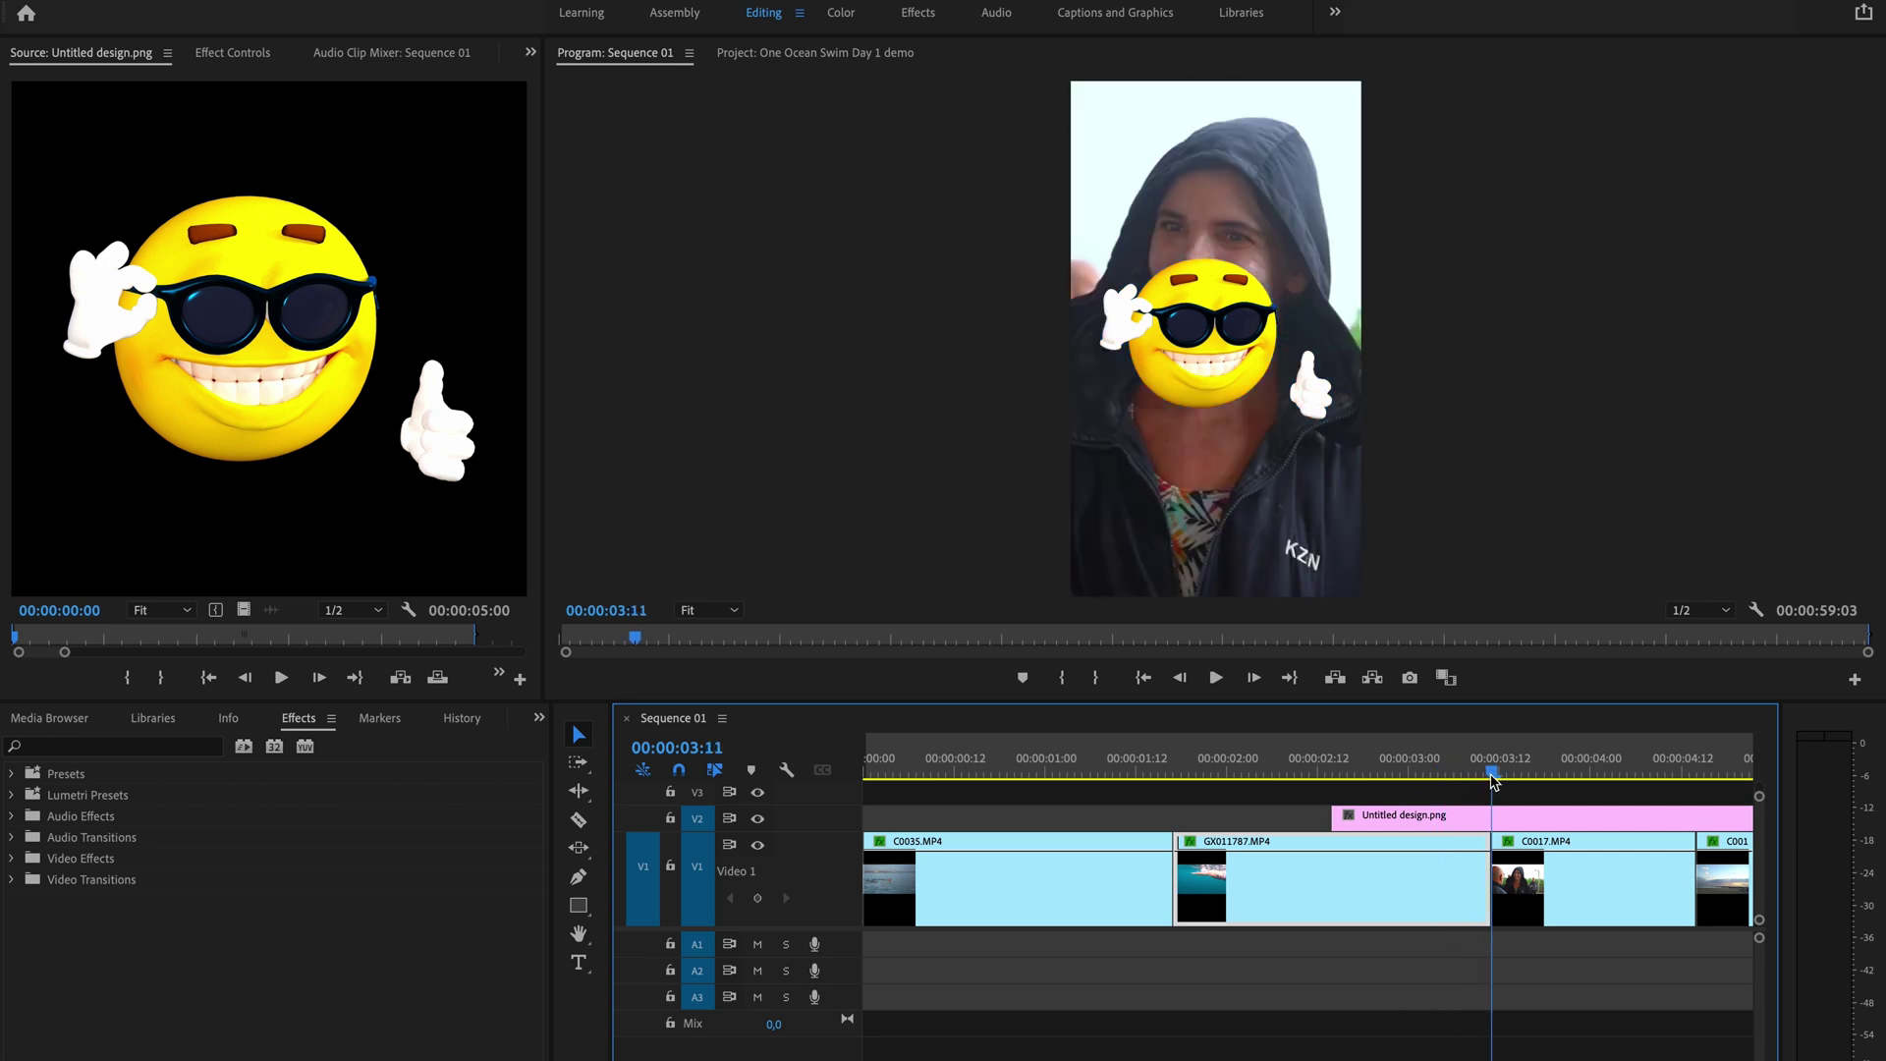
- Razor-cut the V2 emoji where the swimmer clip ends, delete the tail, and view Effect Controls
{"action": "key", "text": "c"}
{"action": "left_click", "coordinate": [1493, 819]}
{"action": "key", "text": "v"}
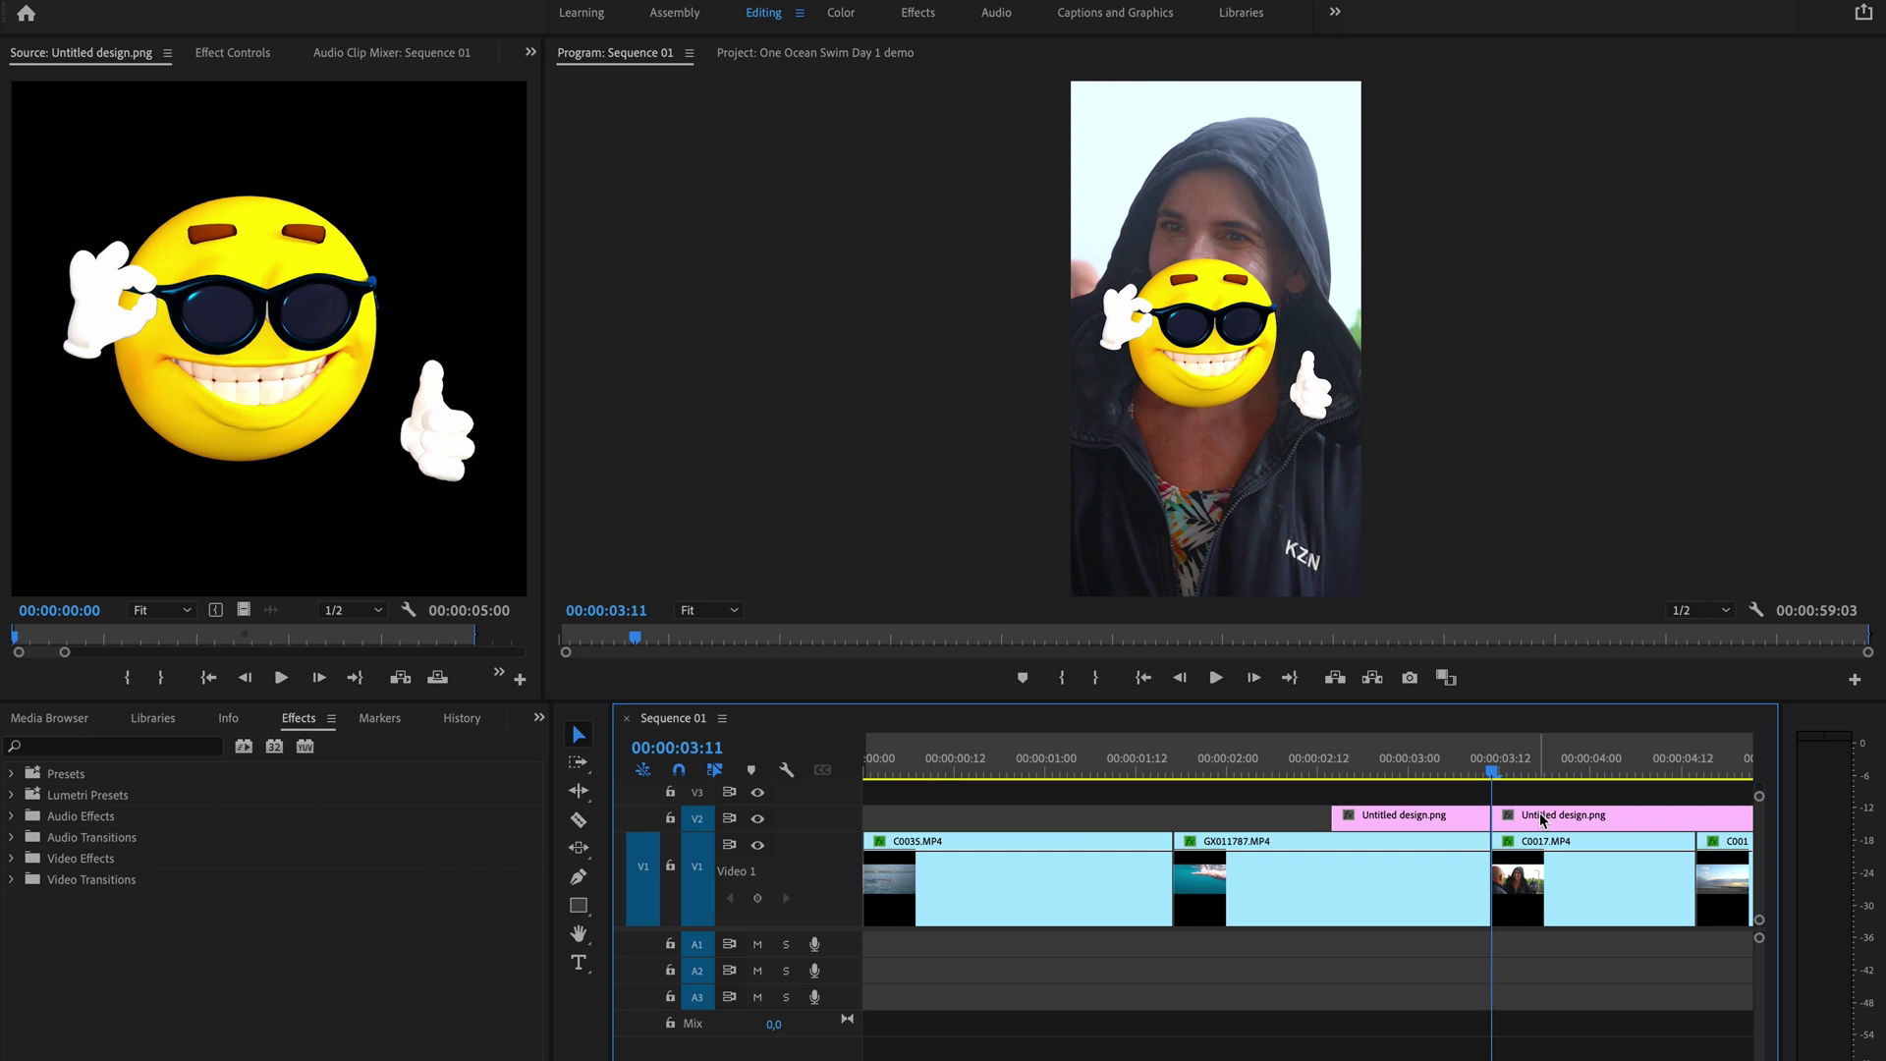
{"action": "left_click", "coordinate": [1543, 819]}
{"action": "key", "text": "Delete"}
{"action": "left_click_drag", "start_coordinate": [1451, 769], "coordinate": [1335, 786]}
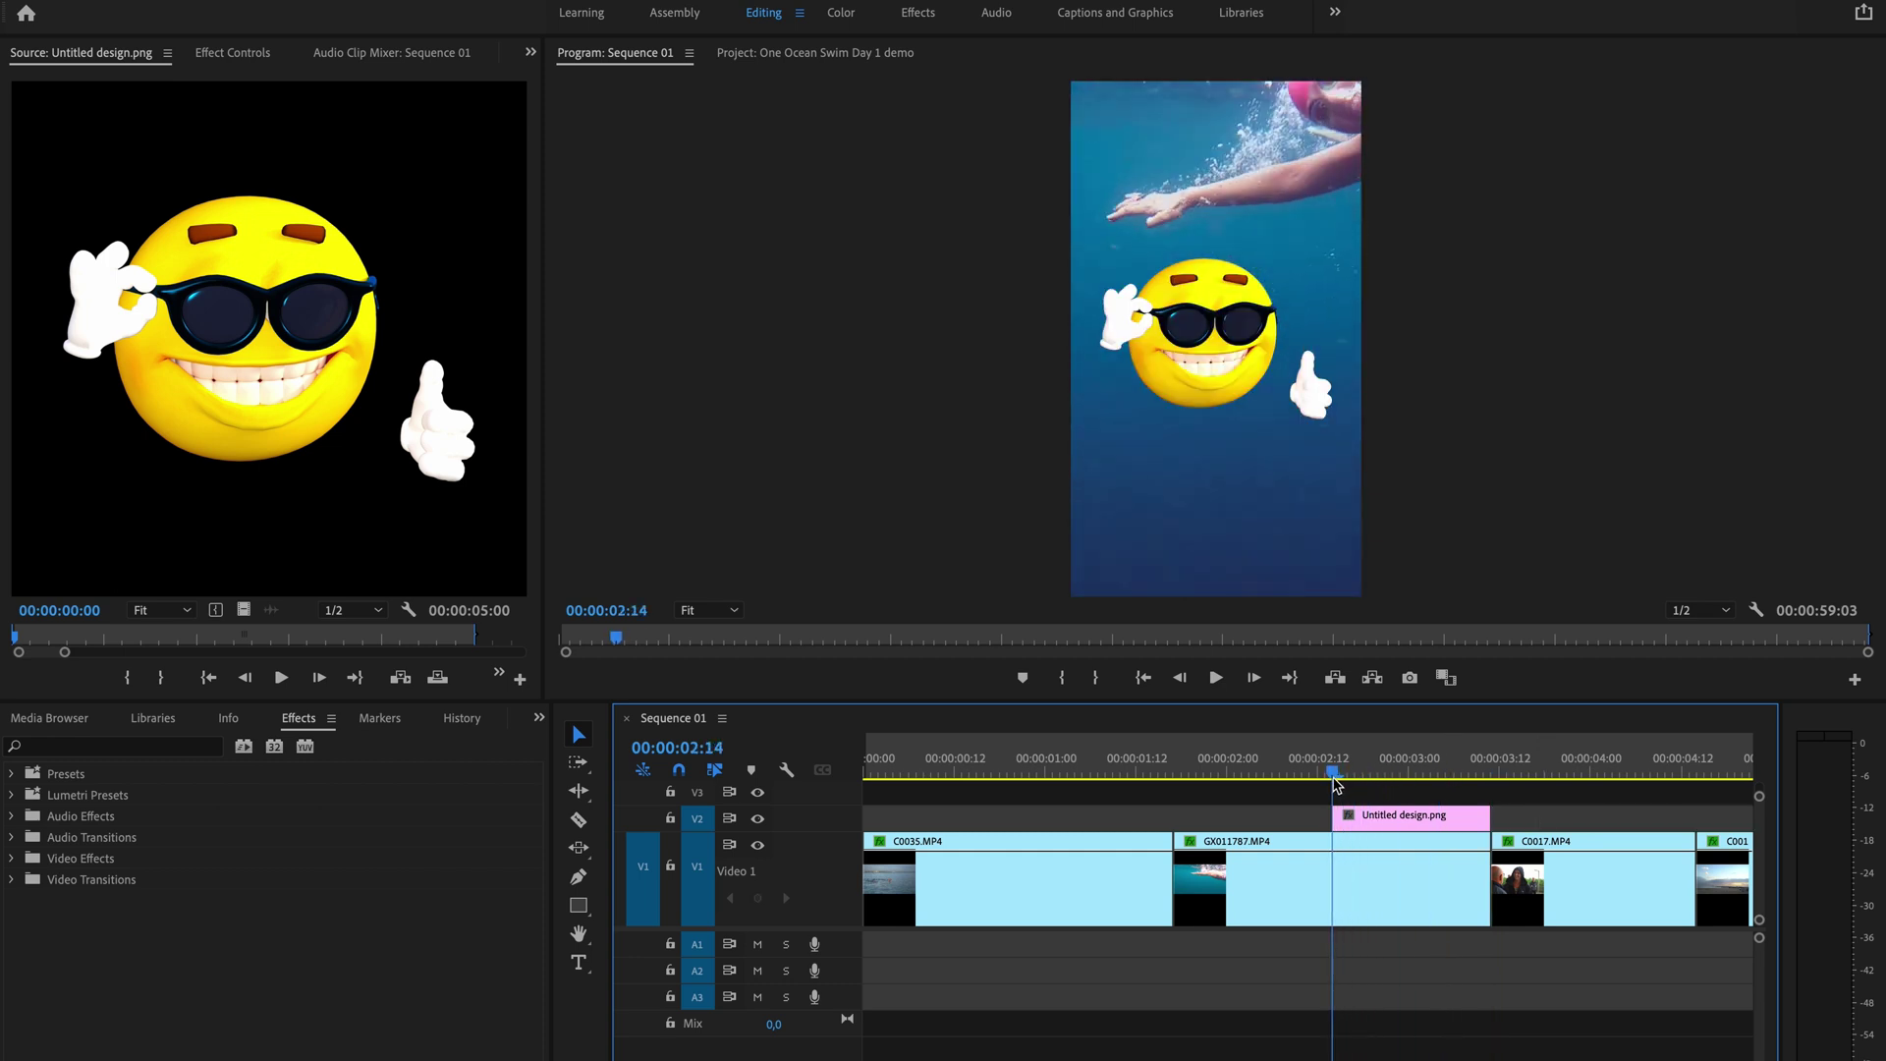
{"action": "left_click", "coordinate": [238, 56]}
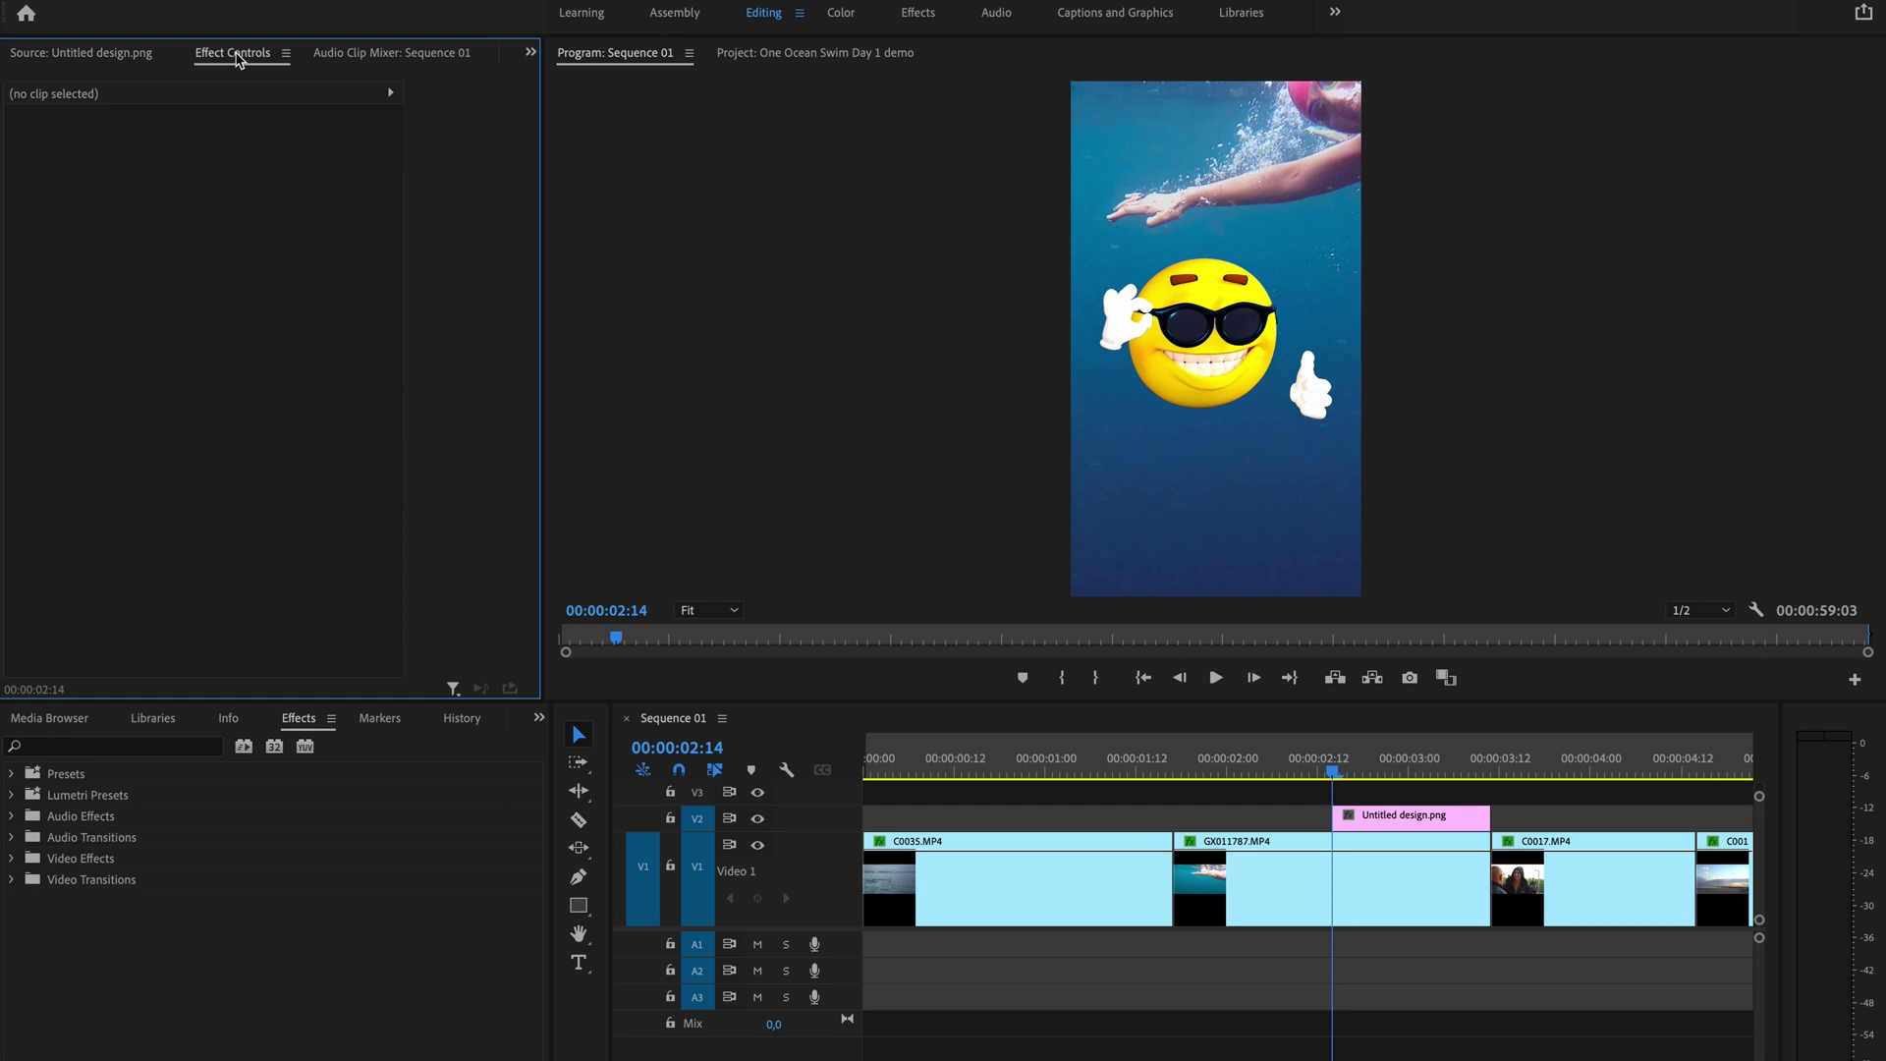
- Set the emoji clip's Motion Position to 253, 1735 and Scale to 41
{"action": "left_click", "coordinate": [1390, 818]}
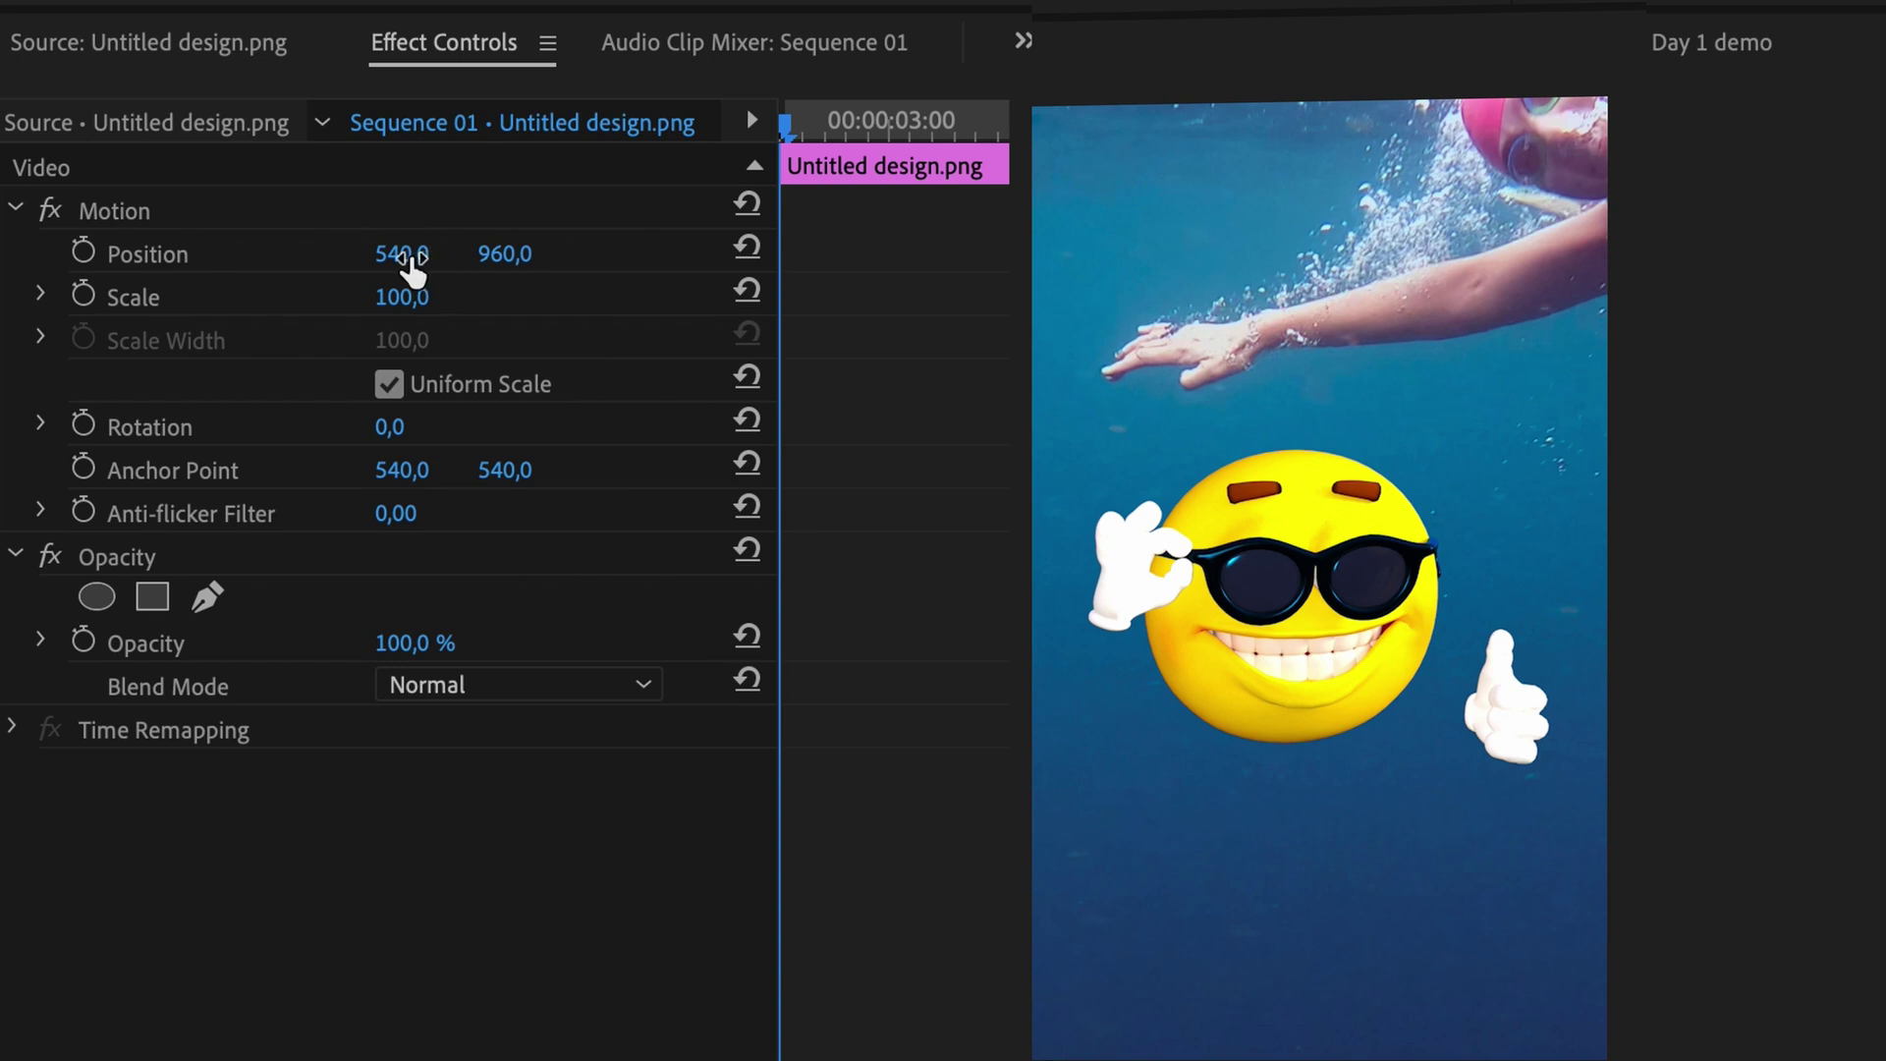
{"action": "left_click_drag", "start_coordinate": [416, 264], "coordinate": [187, 263]}
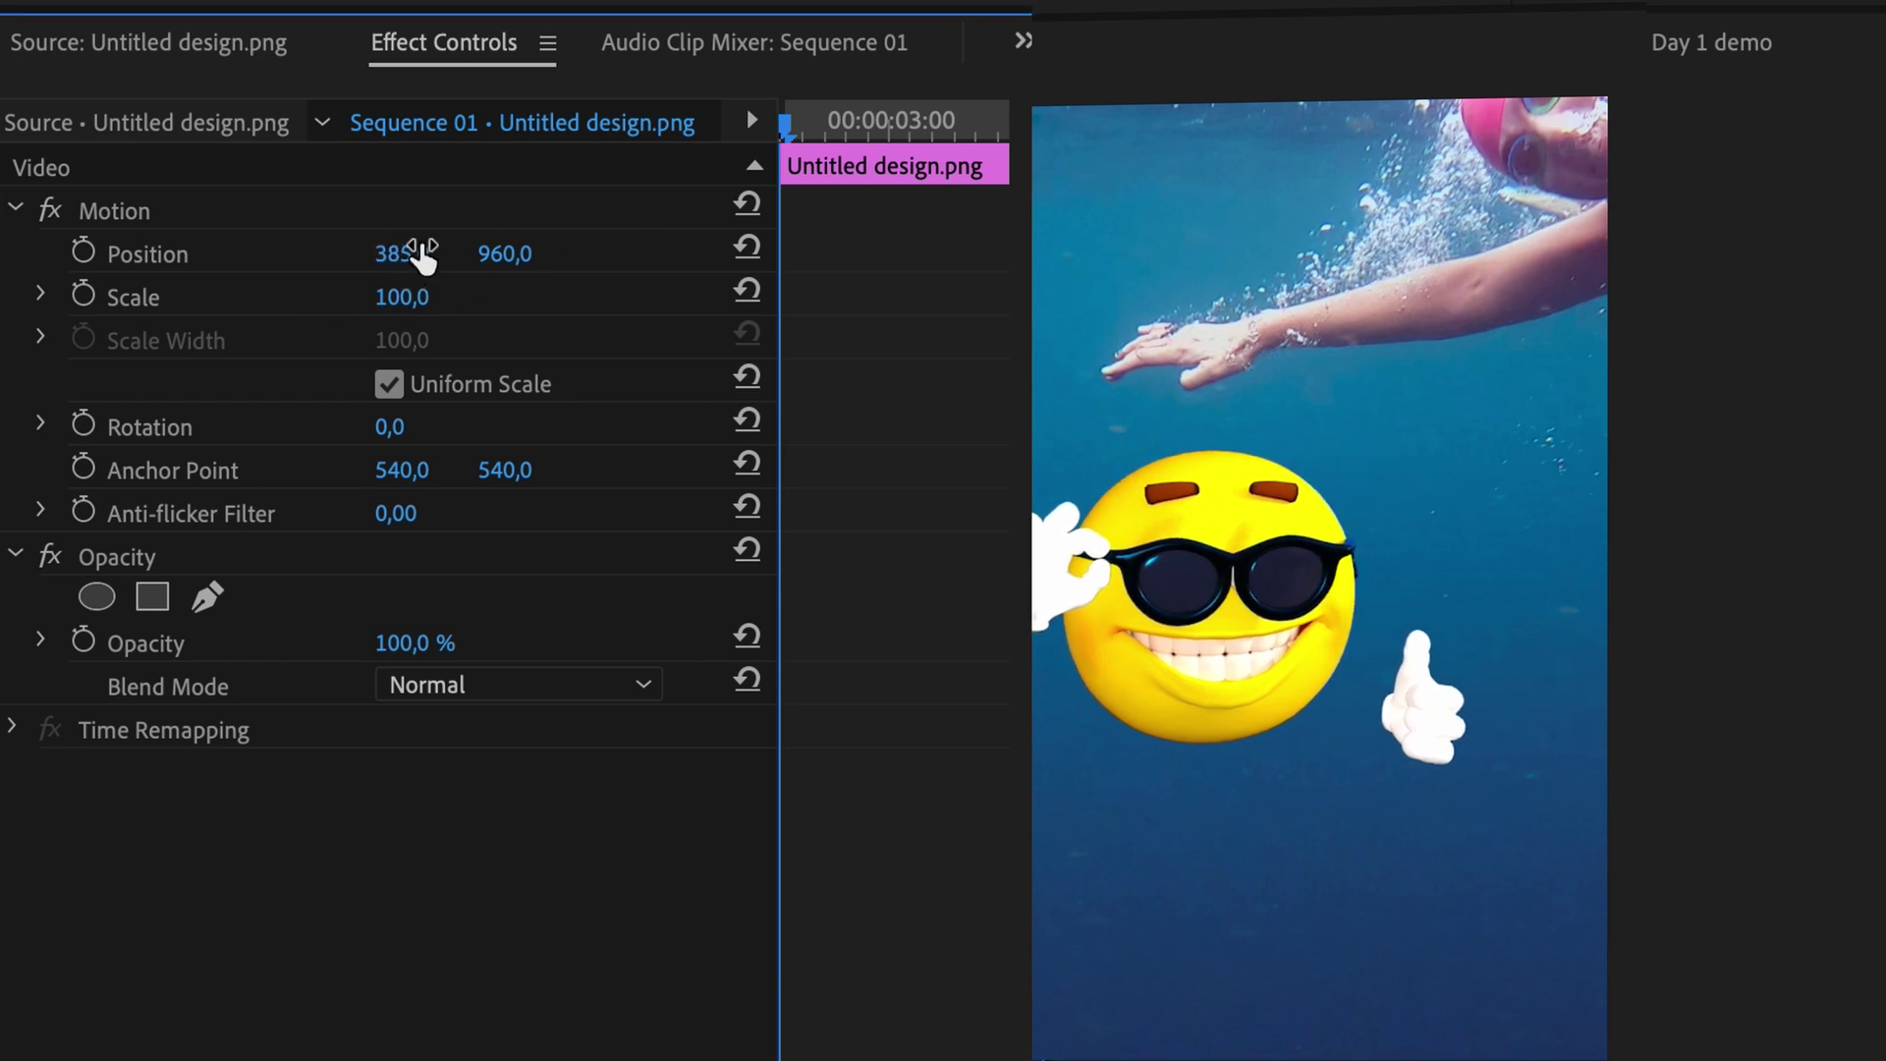
{"action": "left_click_drag", "start_coordinate": [499, 254], "coordinate": [1338, 254]}
{"action": "left_click_drag", "start_coordinate": [525, 258], "coordinate": [620, 257]}
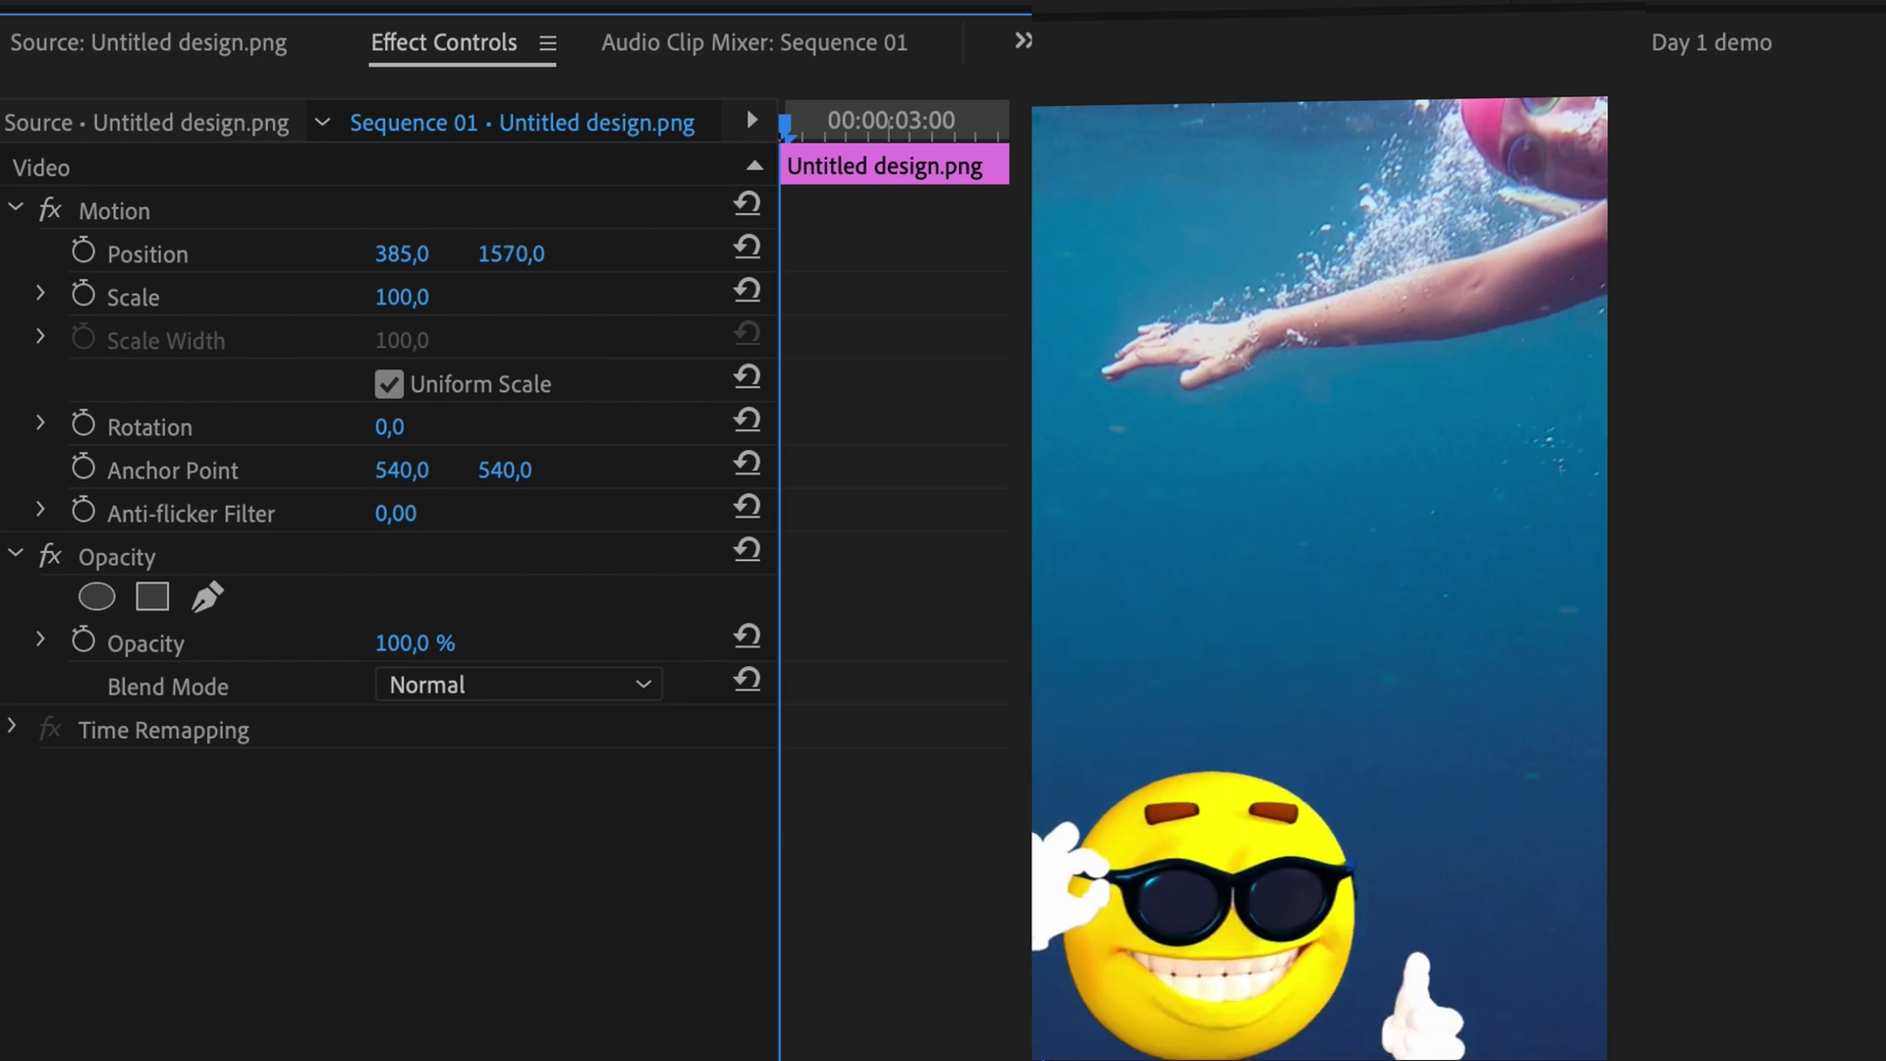
{"action": "left_click_drag", "start_coordinate": [427, 299], "coordinate": [236, 300]}
{"action": "left_click_drag", "start_coordinate": [432, 297], "coordinate": [383, 297]}
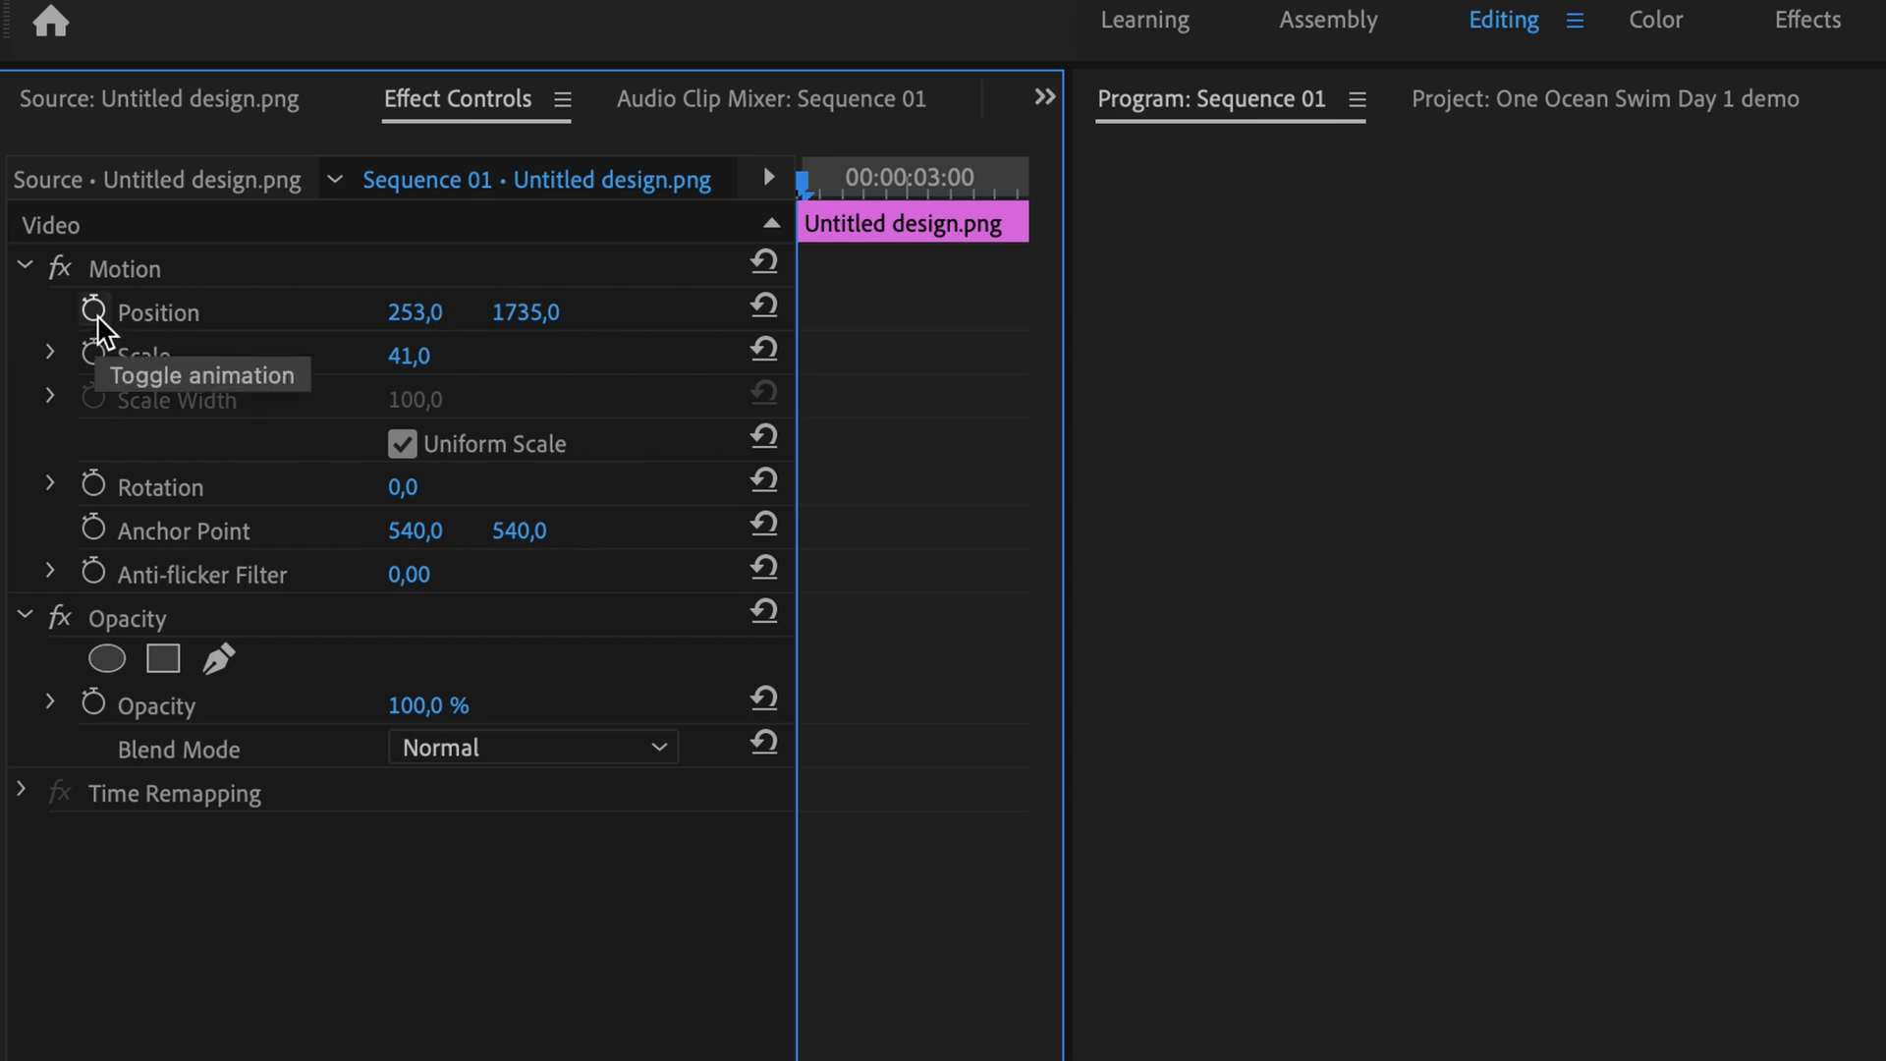
- Keyframe the emoji's Position and Scale so it moves higher and grows to 60% later
{"action": "left_click", "coordinate": [93, 310]}
{"action": "left_click", "coordinate": [92, 353]}
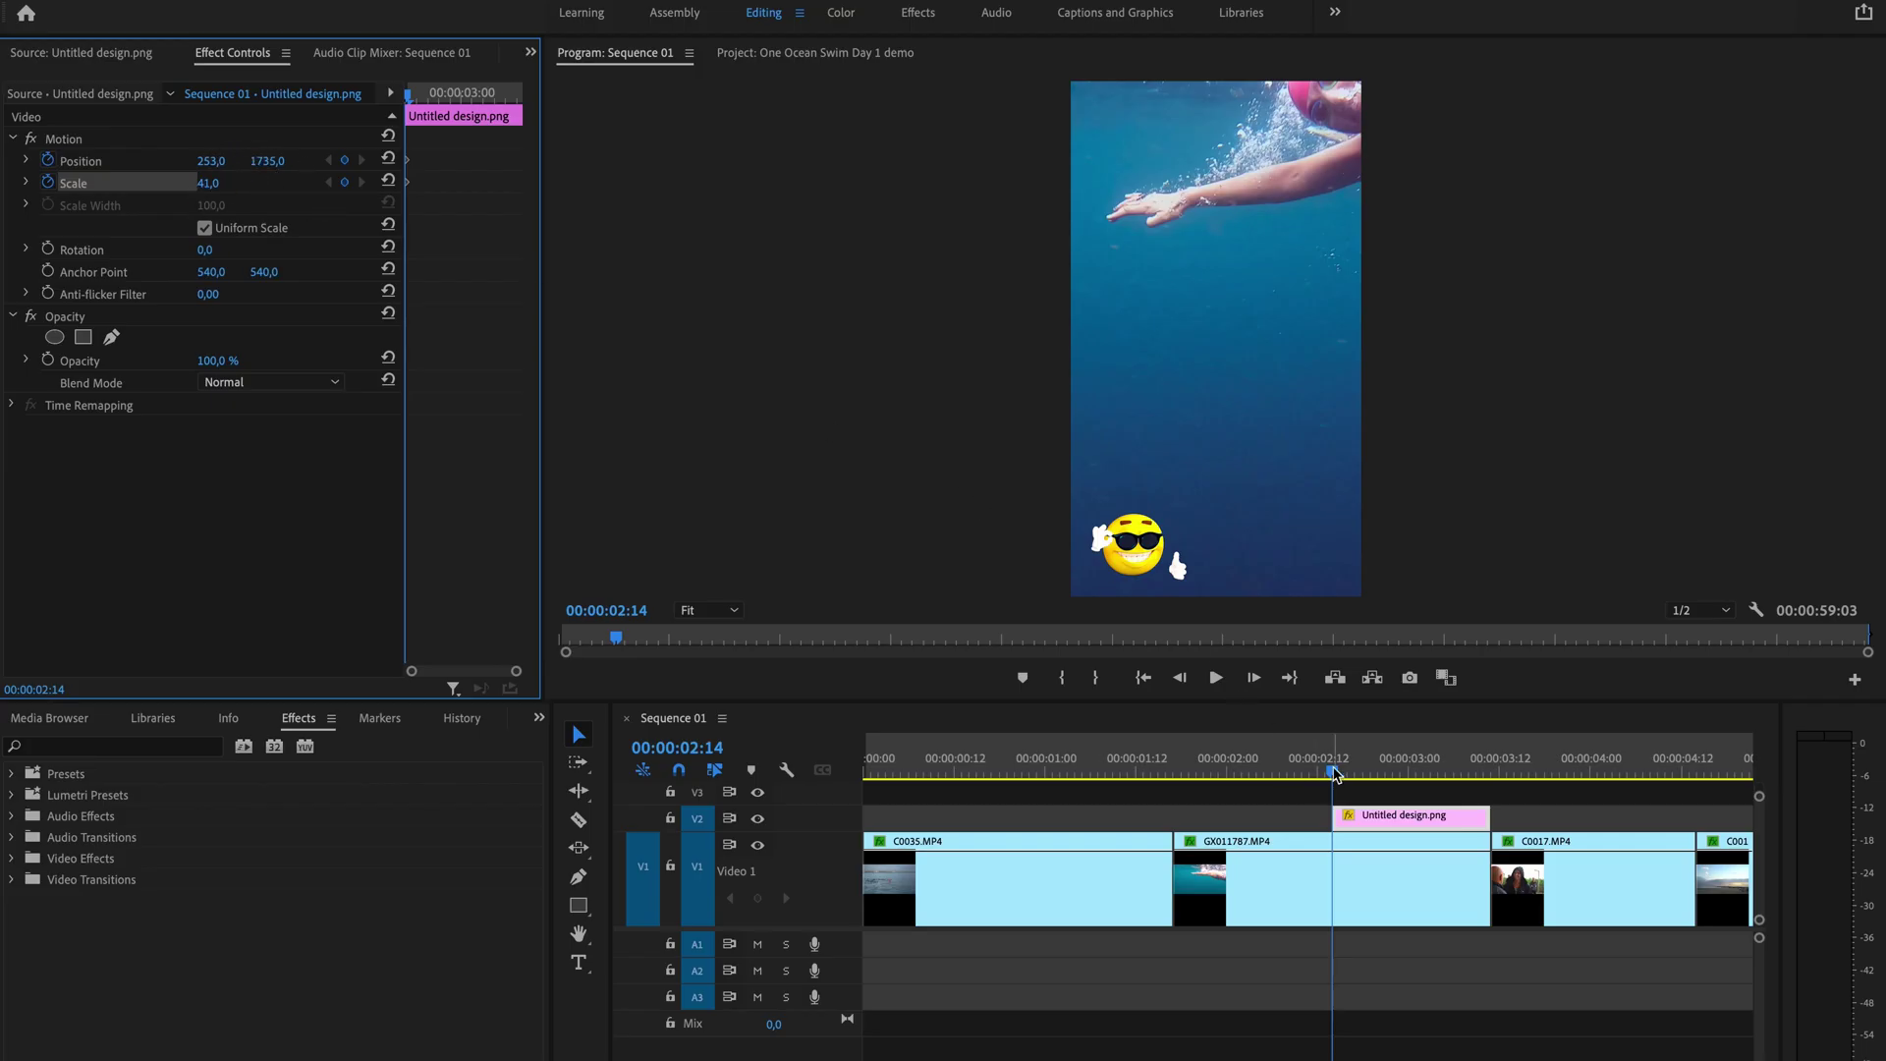
{"action": "left_click_drag", "start_coordinate": [1334, 771], "coordinate": [1410, 786]}
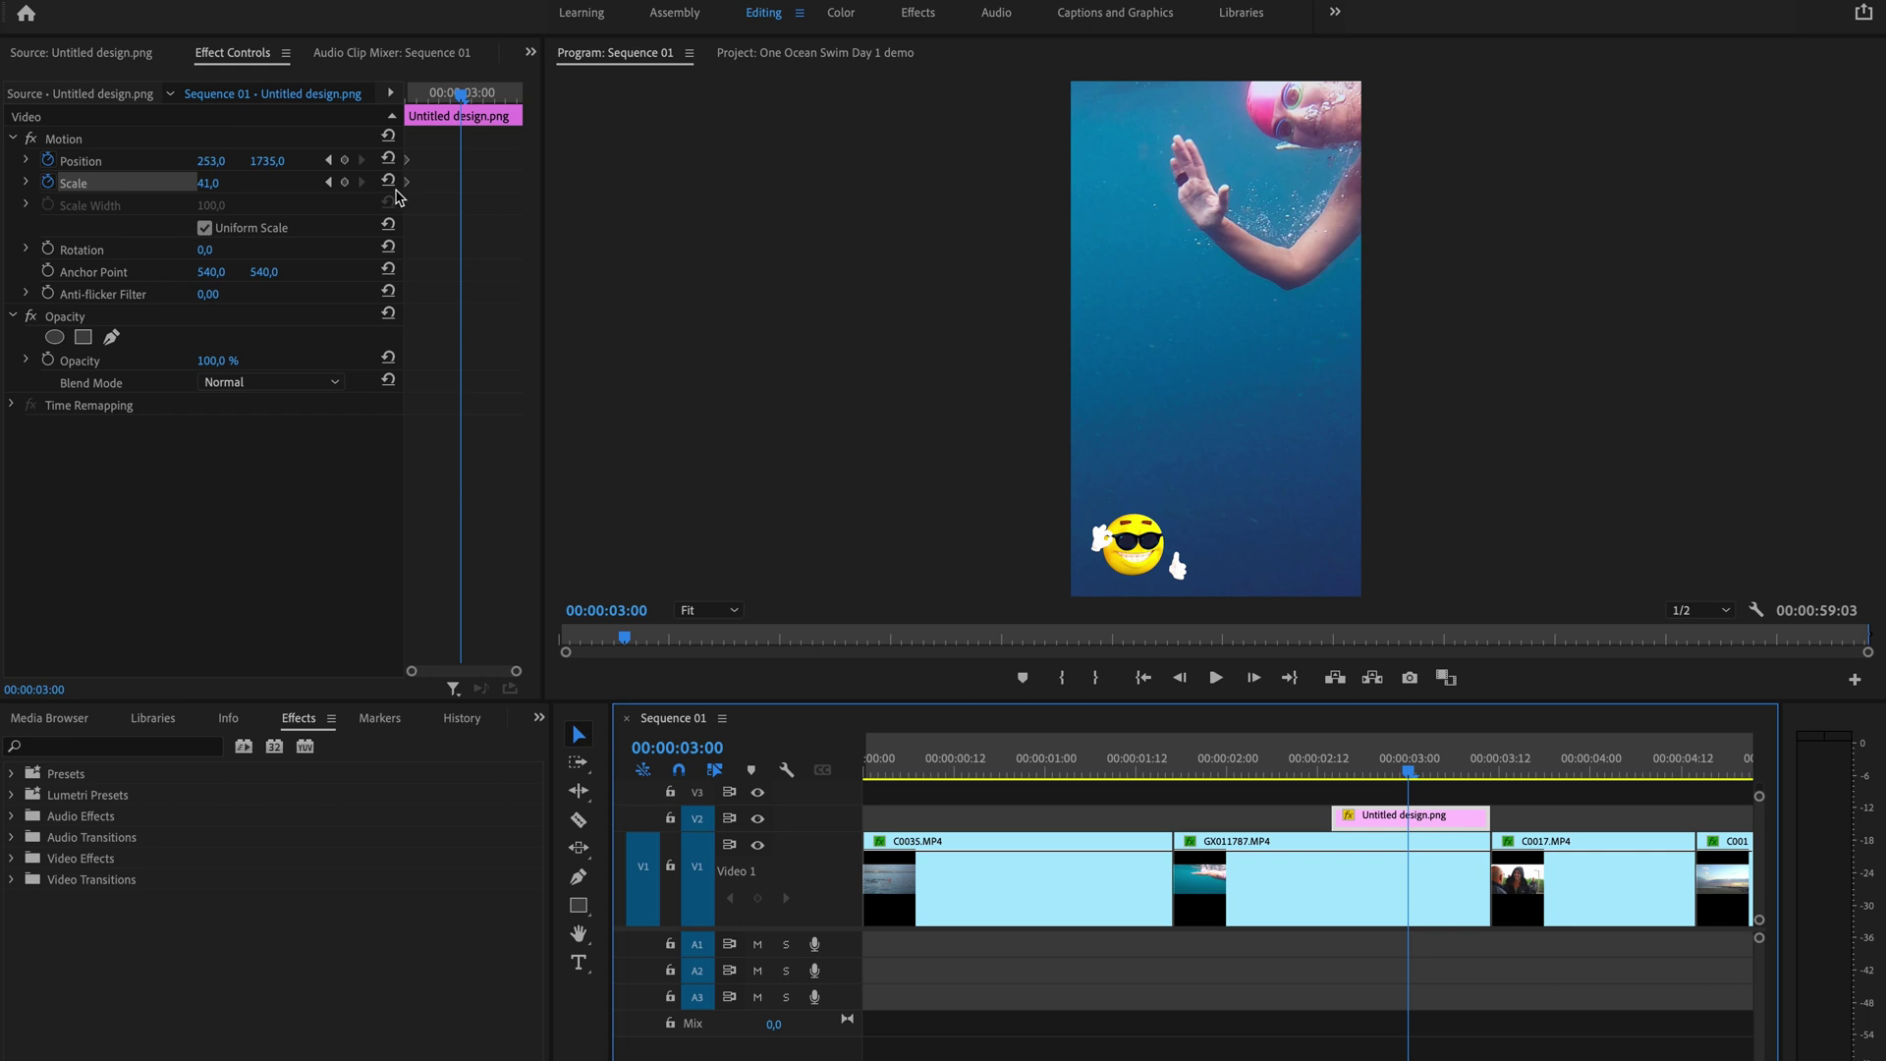
{"action": "left_click_drag", "start_coordinate": [212, 161], "coordinate": [88, 160]}
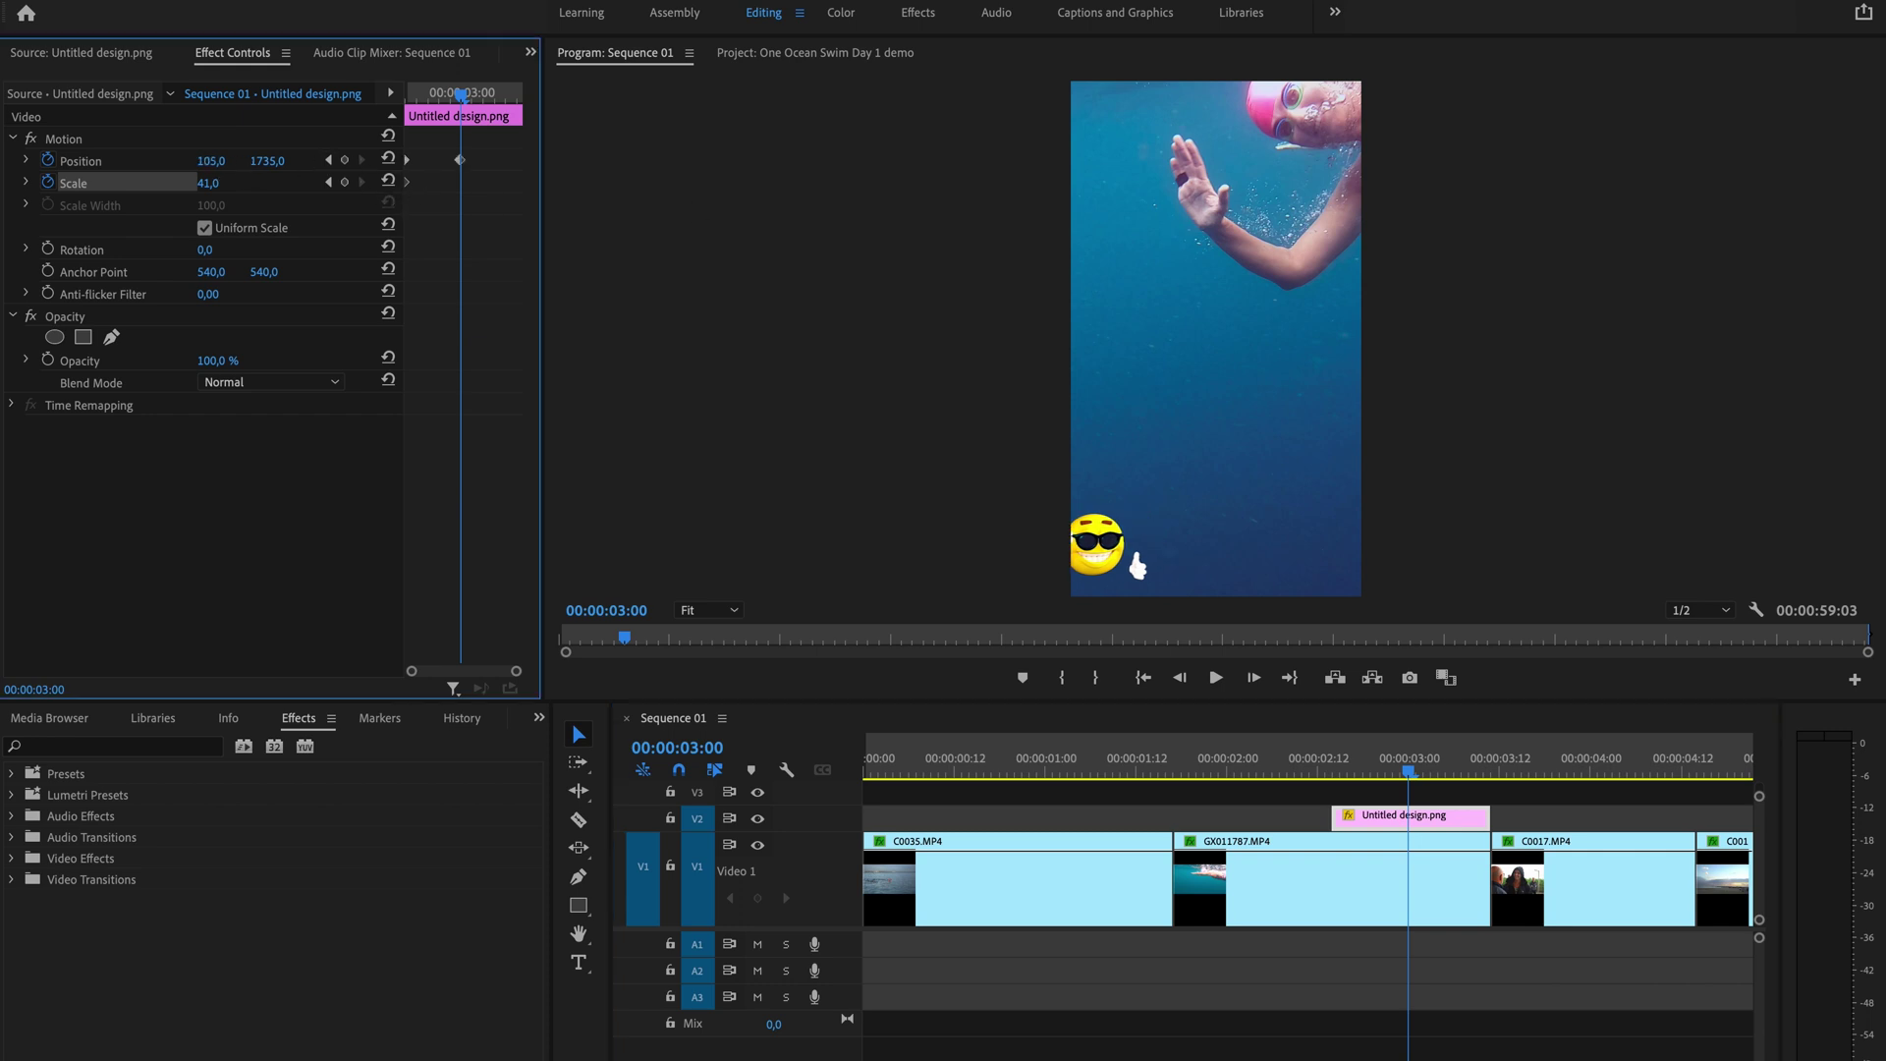
{"action": "mouse_move", "coordinate": [1099, 545]}
{"action": "left_mouse_down"}
{"action": "mouse_move", "coordinate": [1182, 544]}
{"action": "mouse_move", "coordinate": [1143, 265]}
{"action": "left_mouse_up"}
{"action": "left_click_drag", "start_coordinate": [207, 183], "coordinate": [481, 216]}
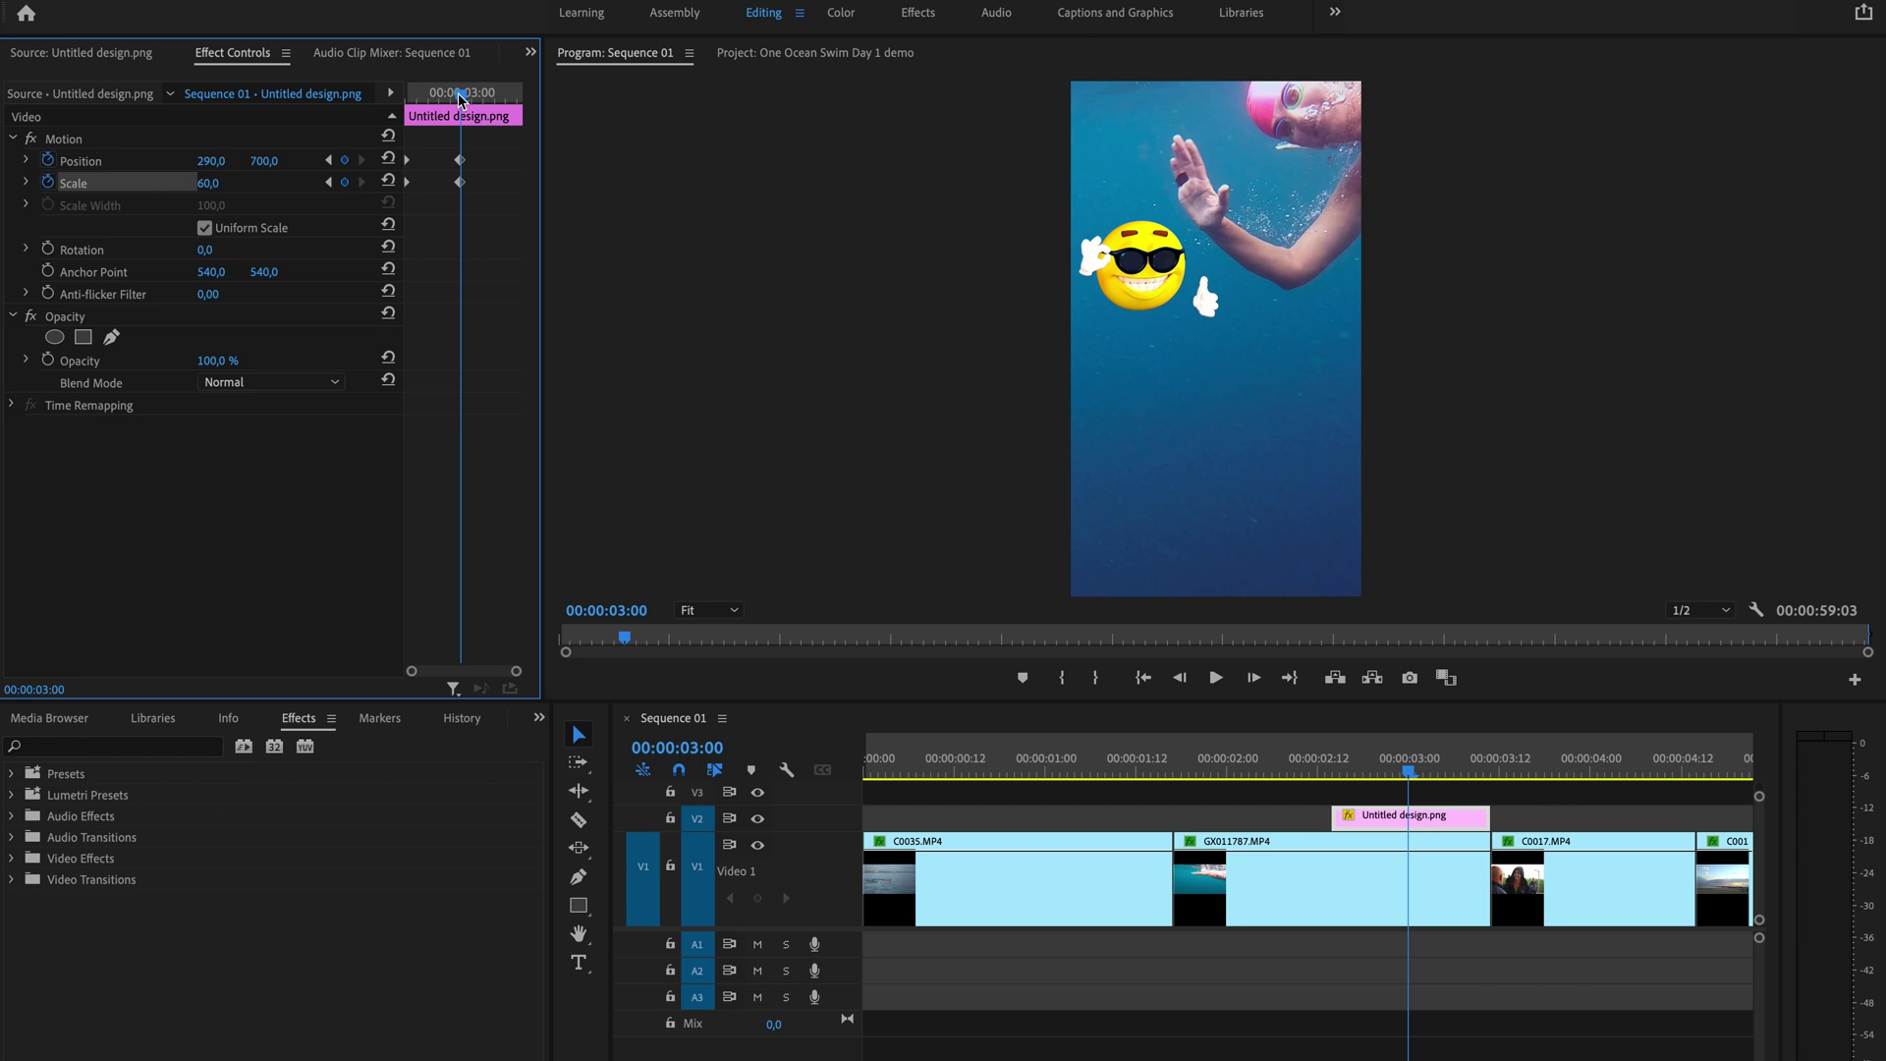
{"action": "left_click_drag", "start_coordinate": [458, 97], "coordinate": [395, 112]}
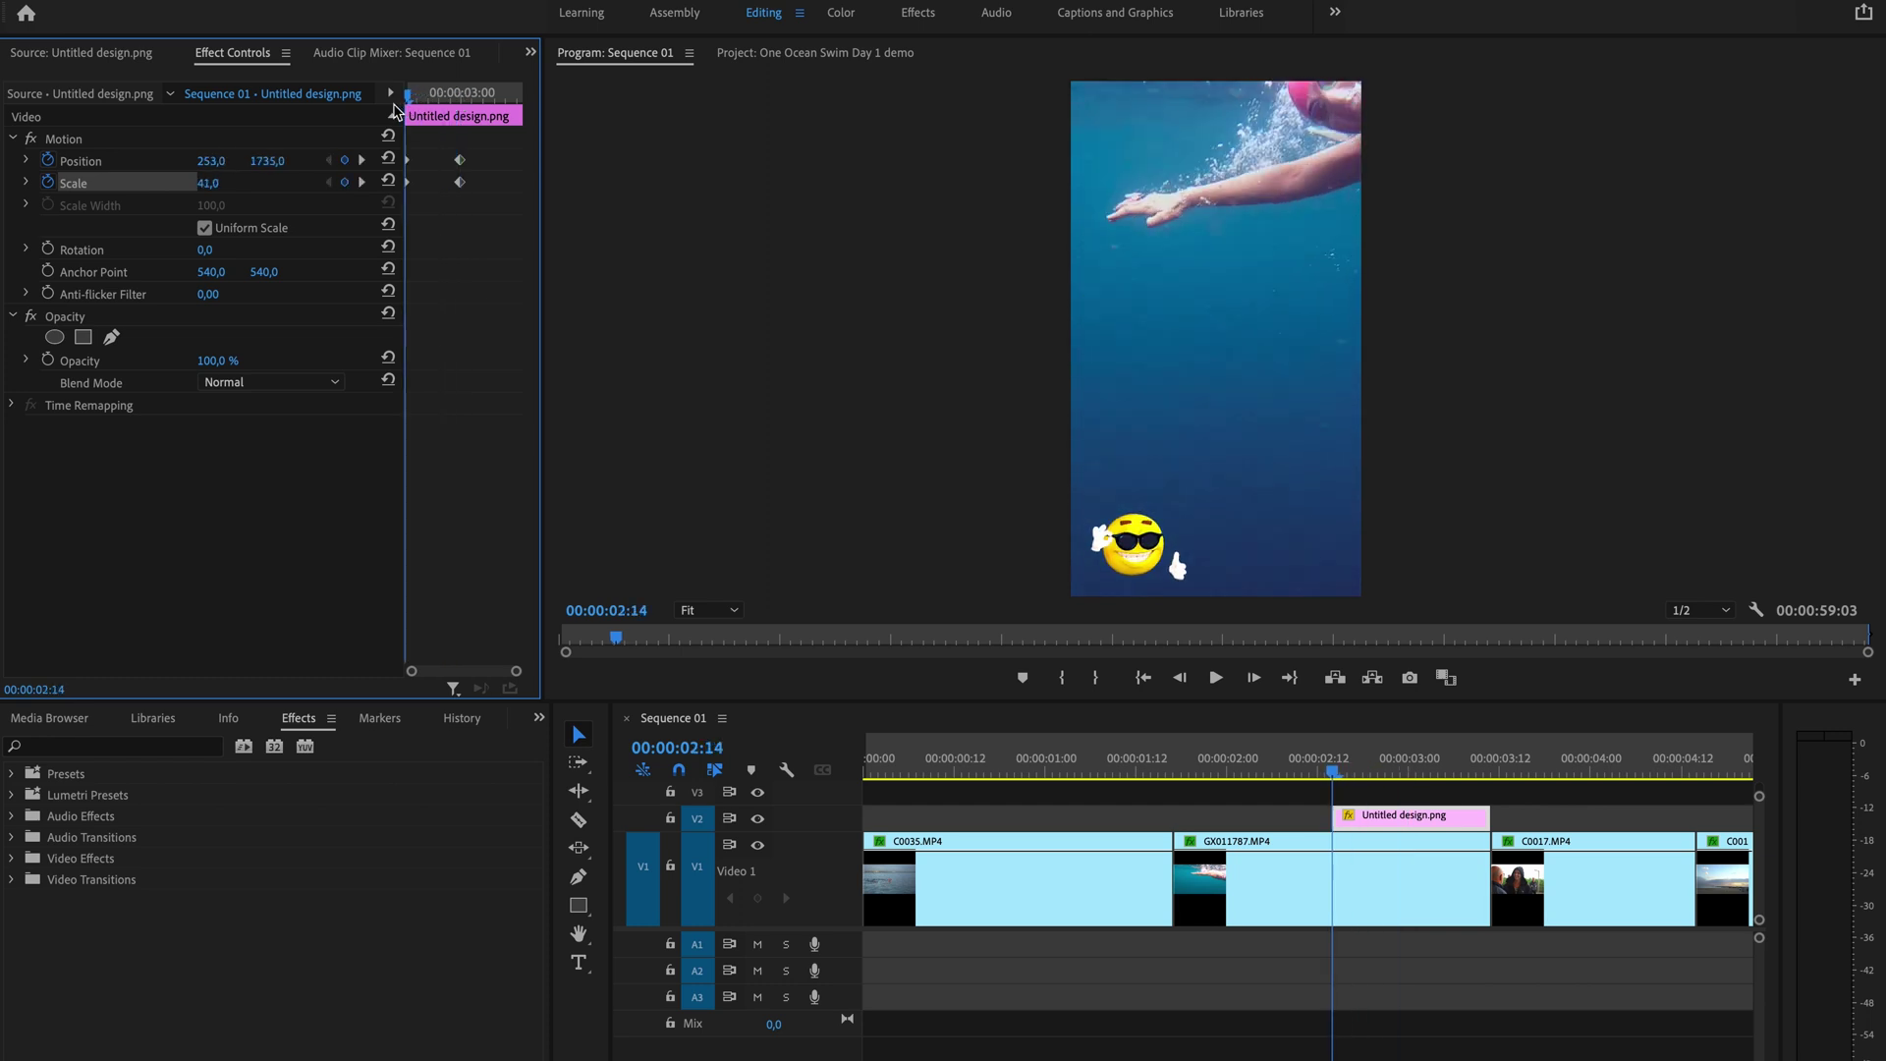
- Play the sequence and scrub to 03:00 to check the emoji animation
{"action": "key", "text": "space"}
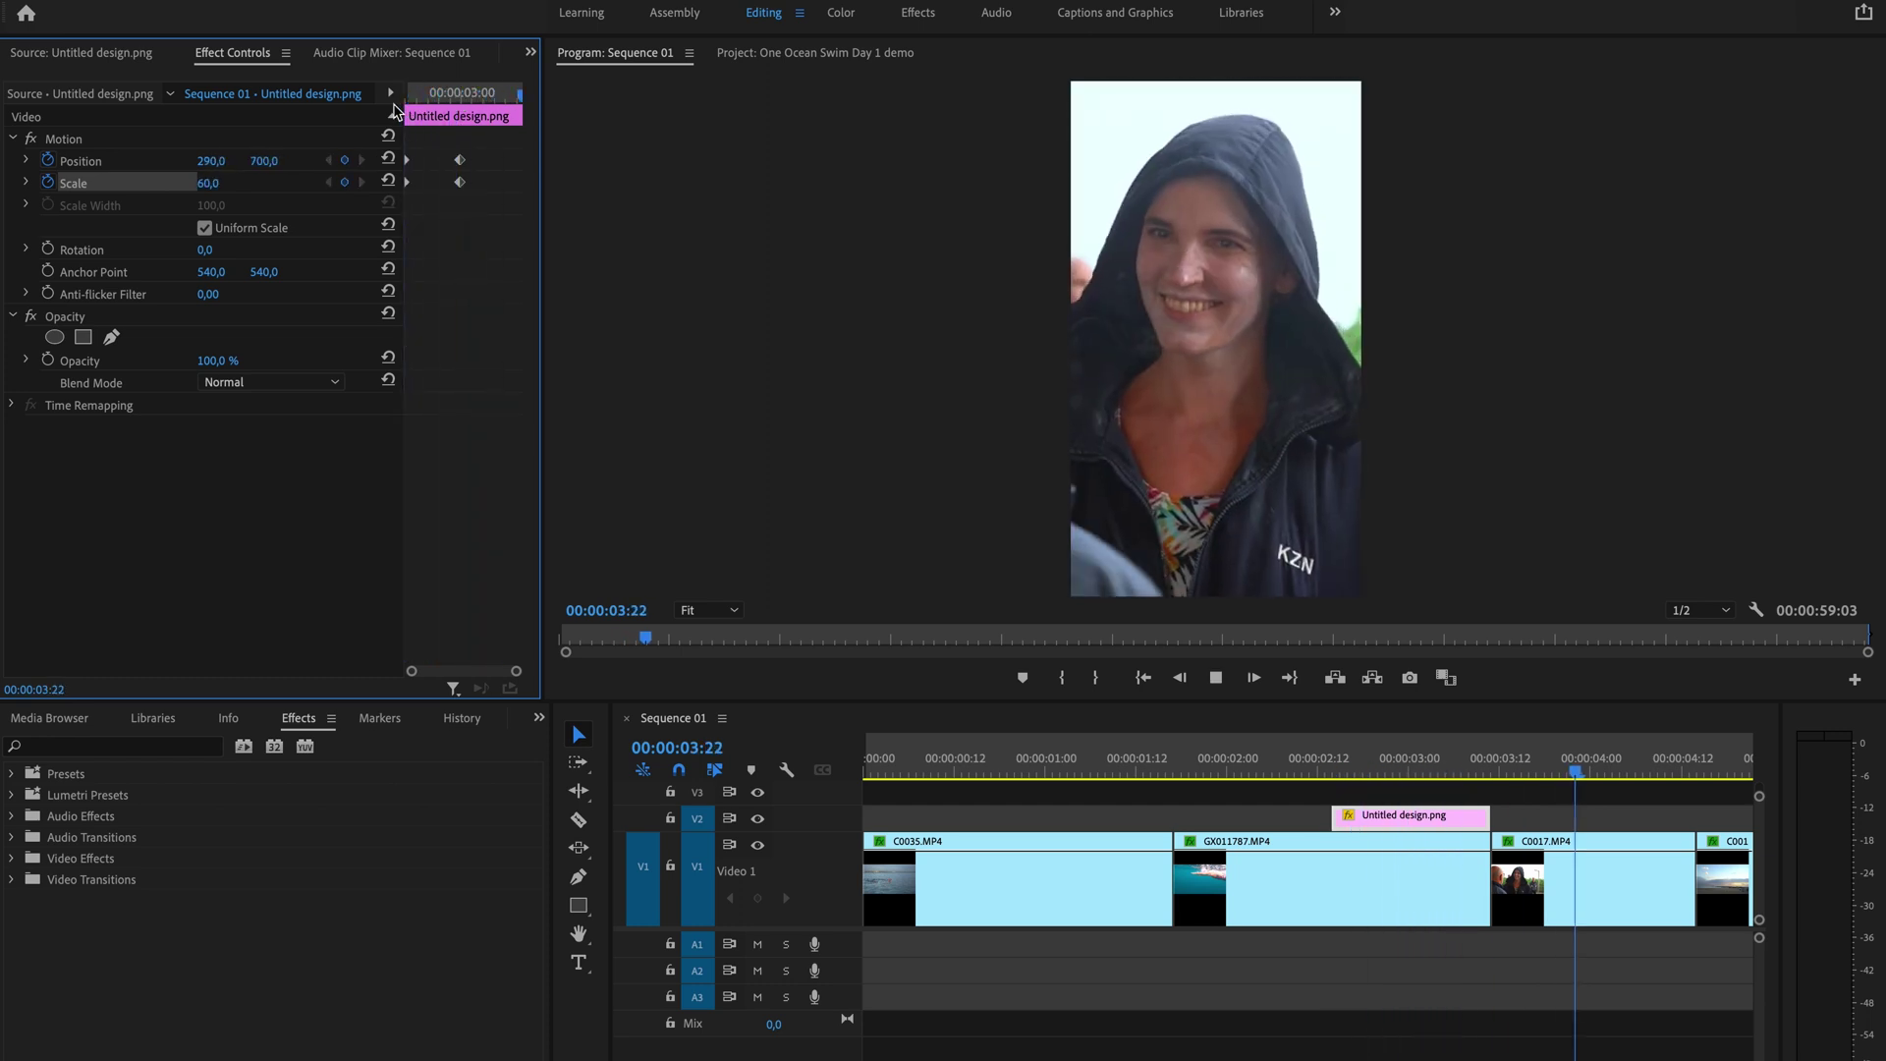
{"action": "left_click", "coordinate": [1395, 769]}
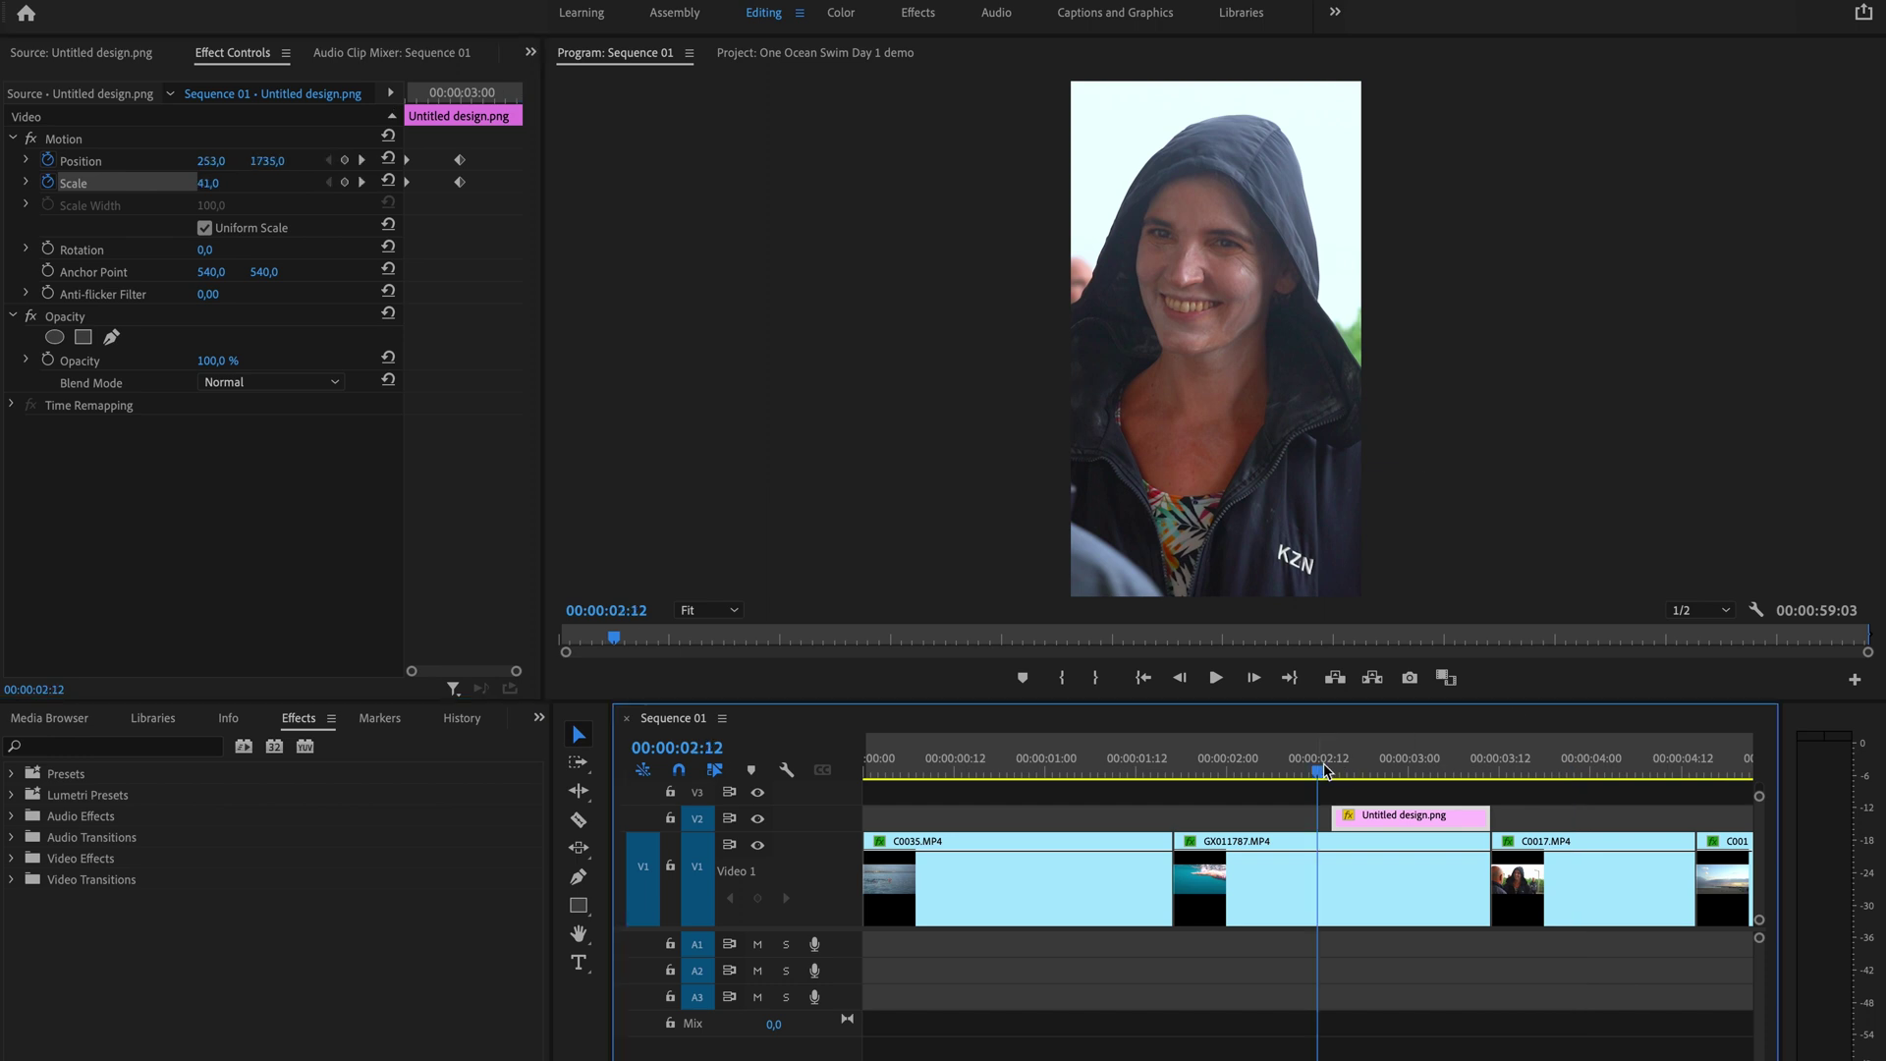
{"action": "left_click_drag", "start_coordinate": [1396, 772], "coordinate": [1480, 782]}
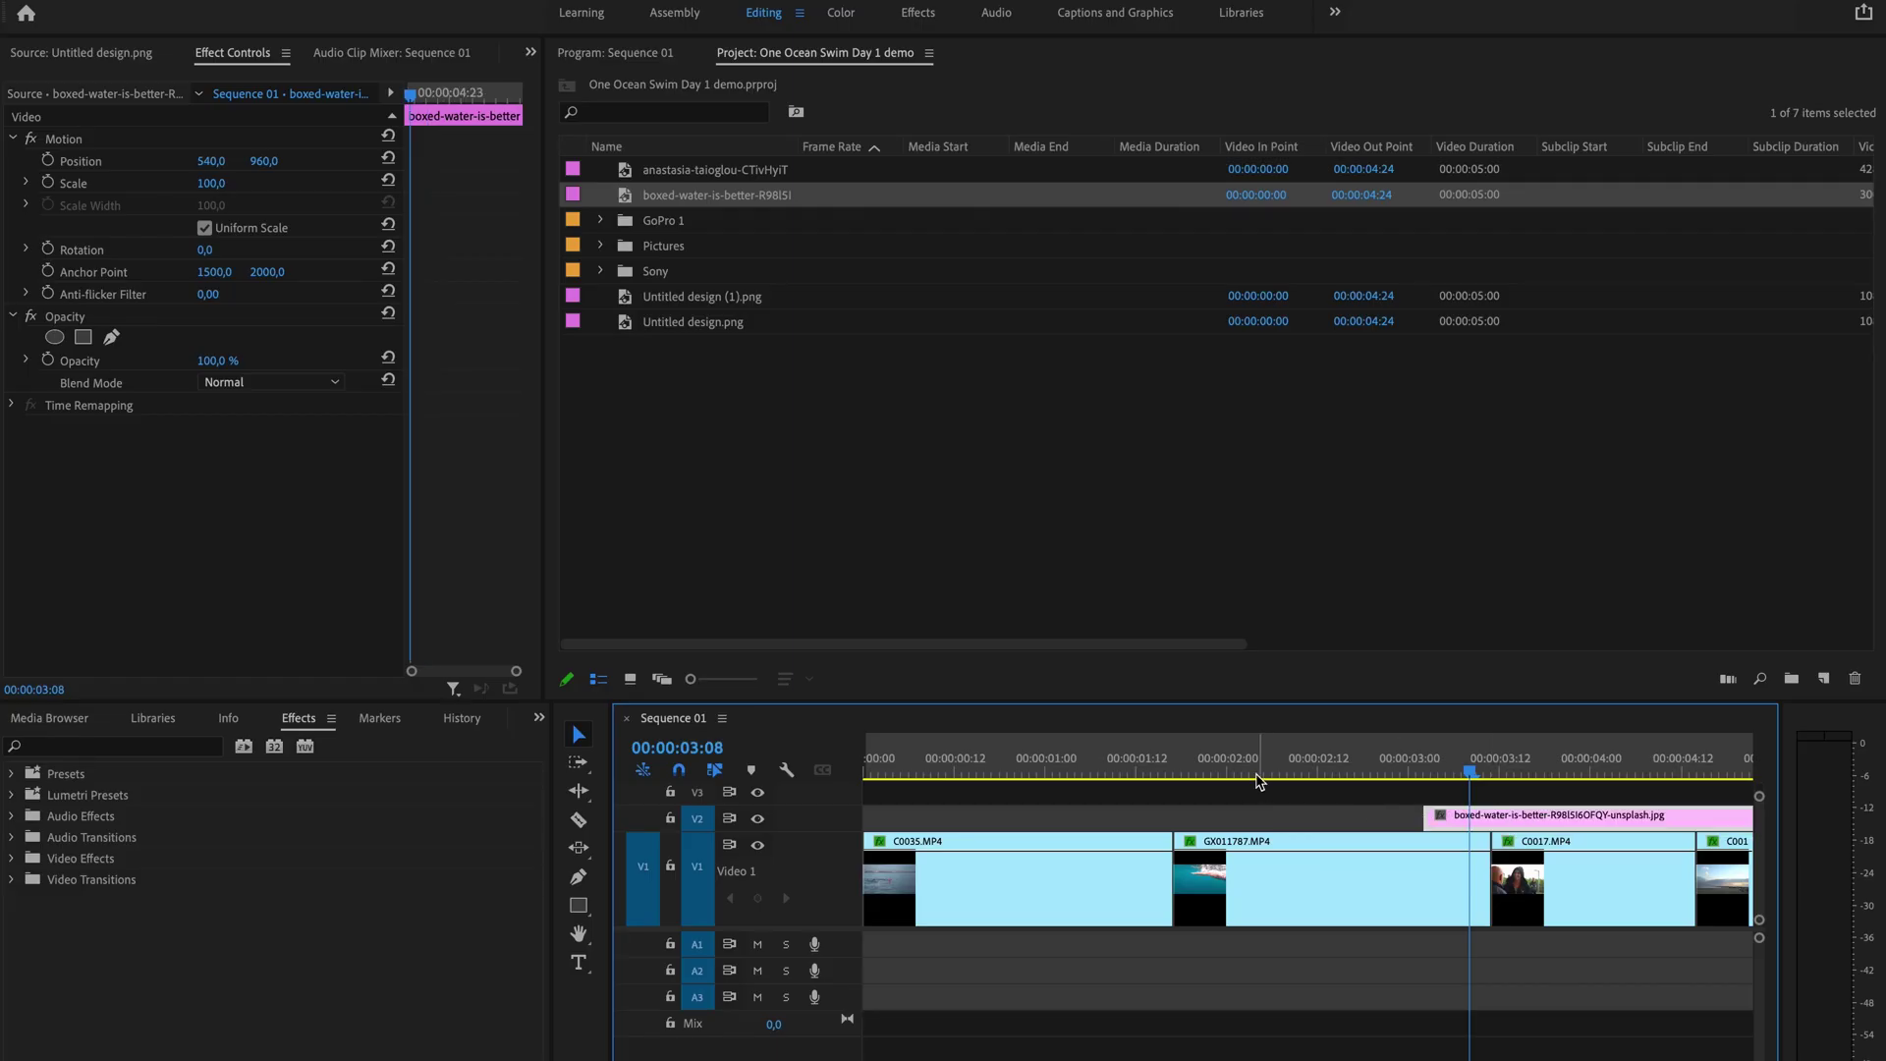
- Play the sequence from about 02:00 and stop on the boxed-water photo
{"action": "left_click", "coordinate": [1257, 778]}
{"action": "key", "text": "space"}
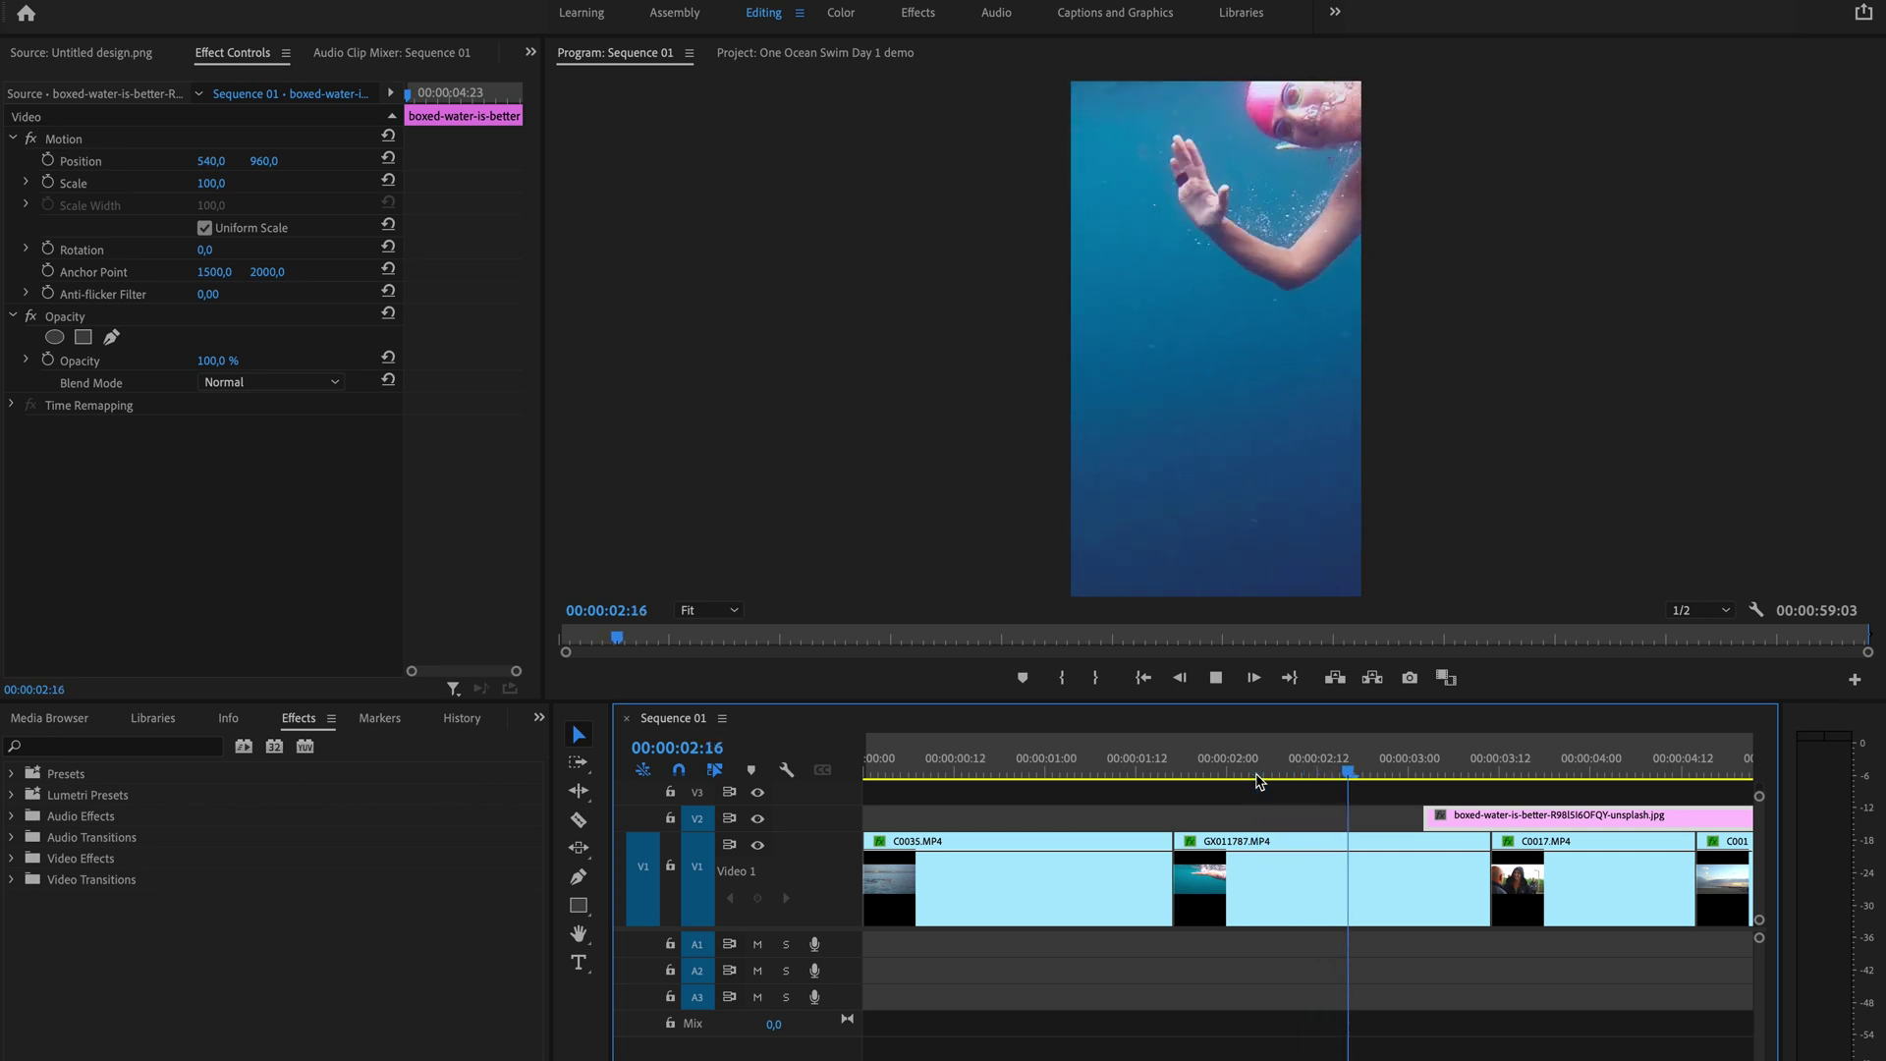
{"action": "key", "text": "space"}
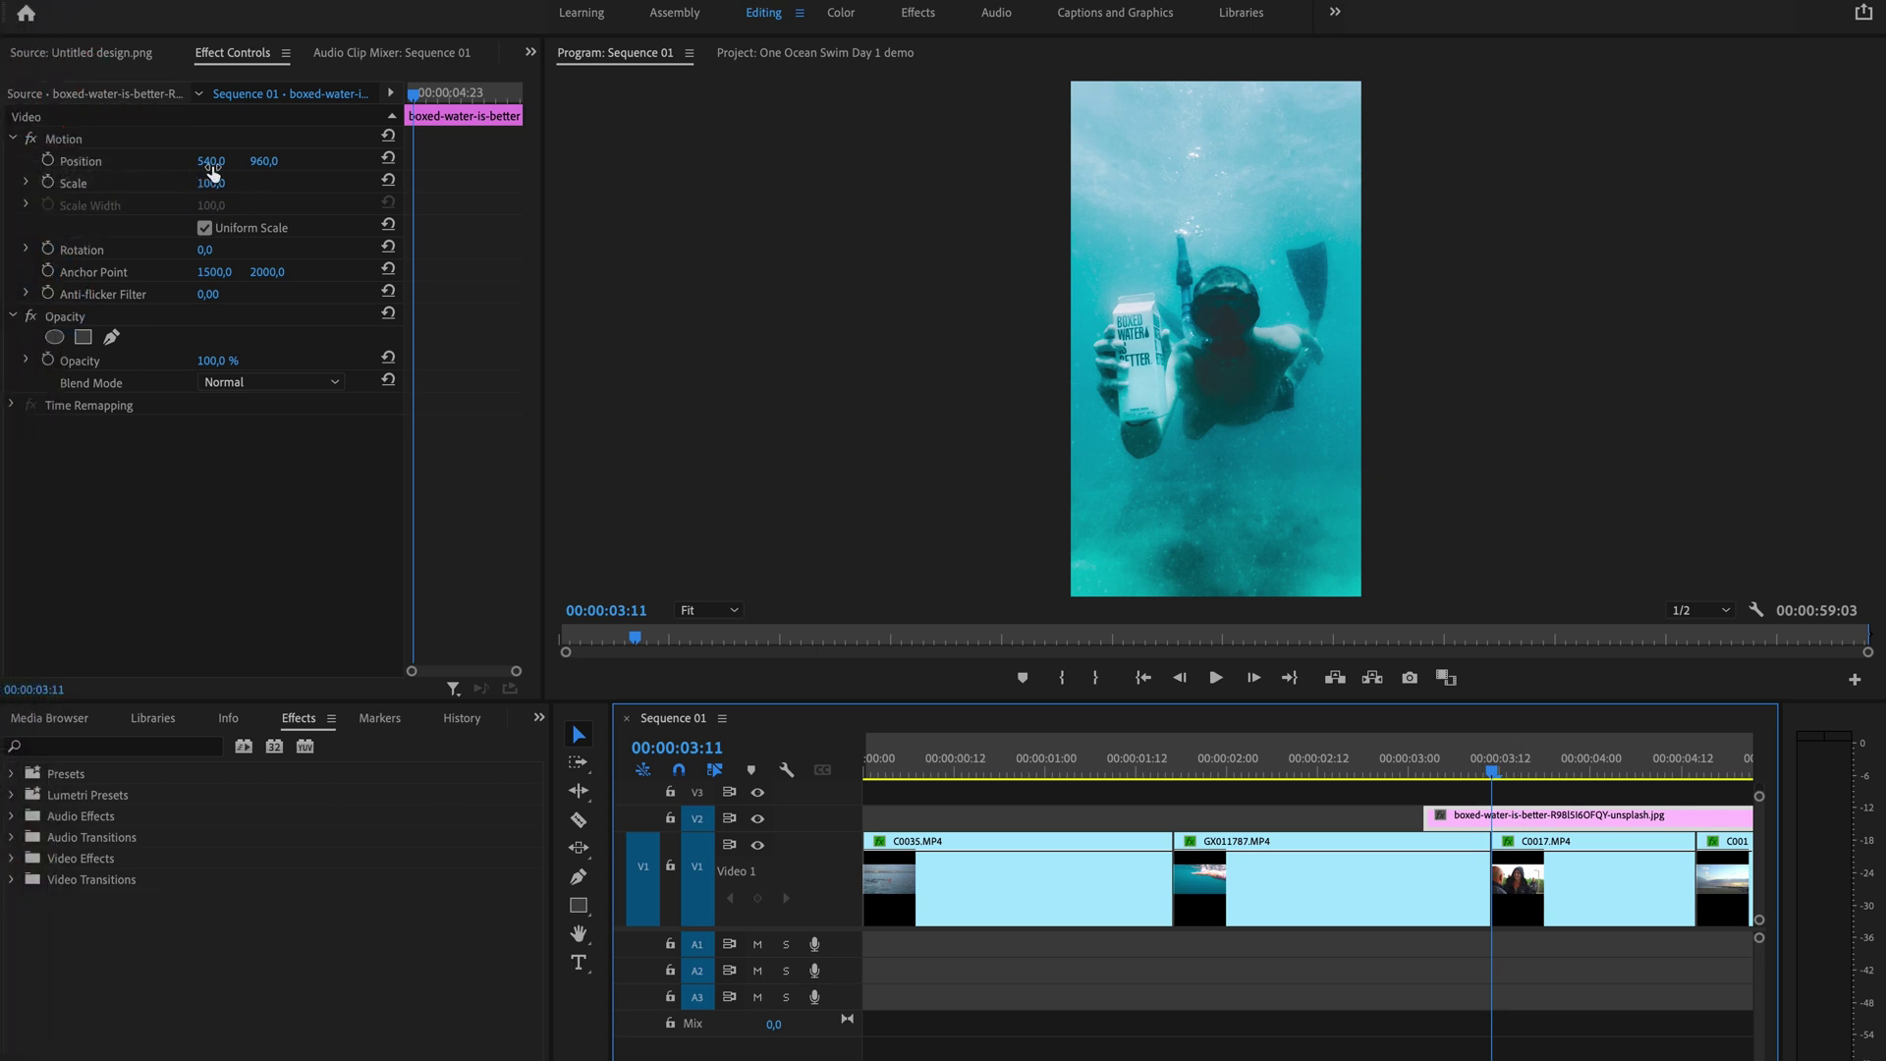
- Set the boxed-water photo's Scale to 51 and start Position and Scale keyframes
{"action": "left_click", "coordinate": [210, 182]}
{"action": "type", "text": "75"}
{"action": "key", "text": "Return"}
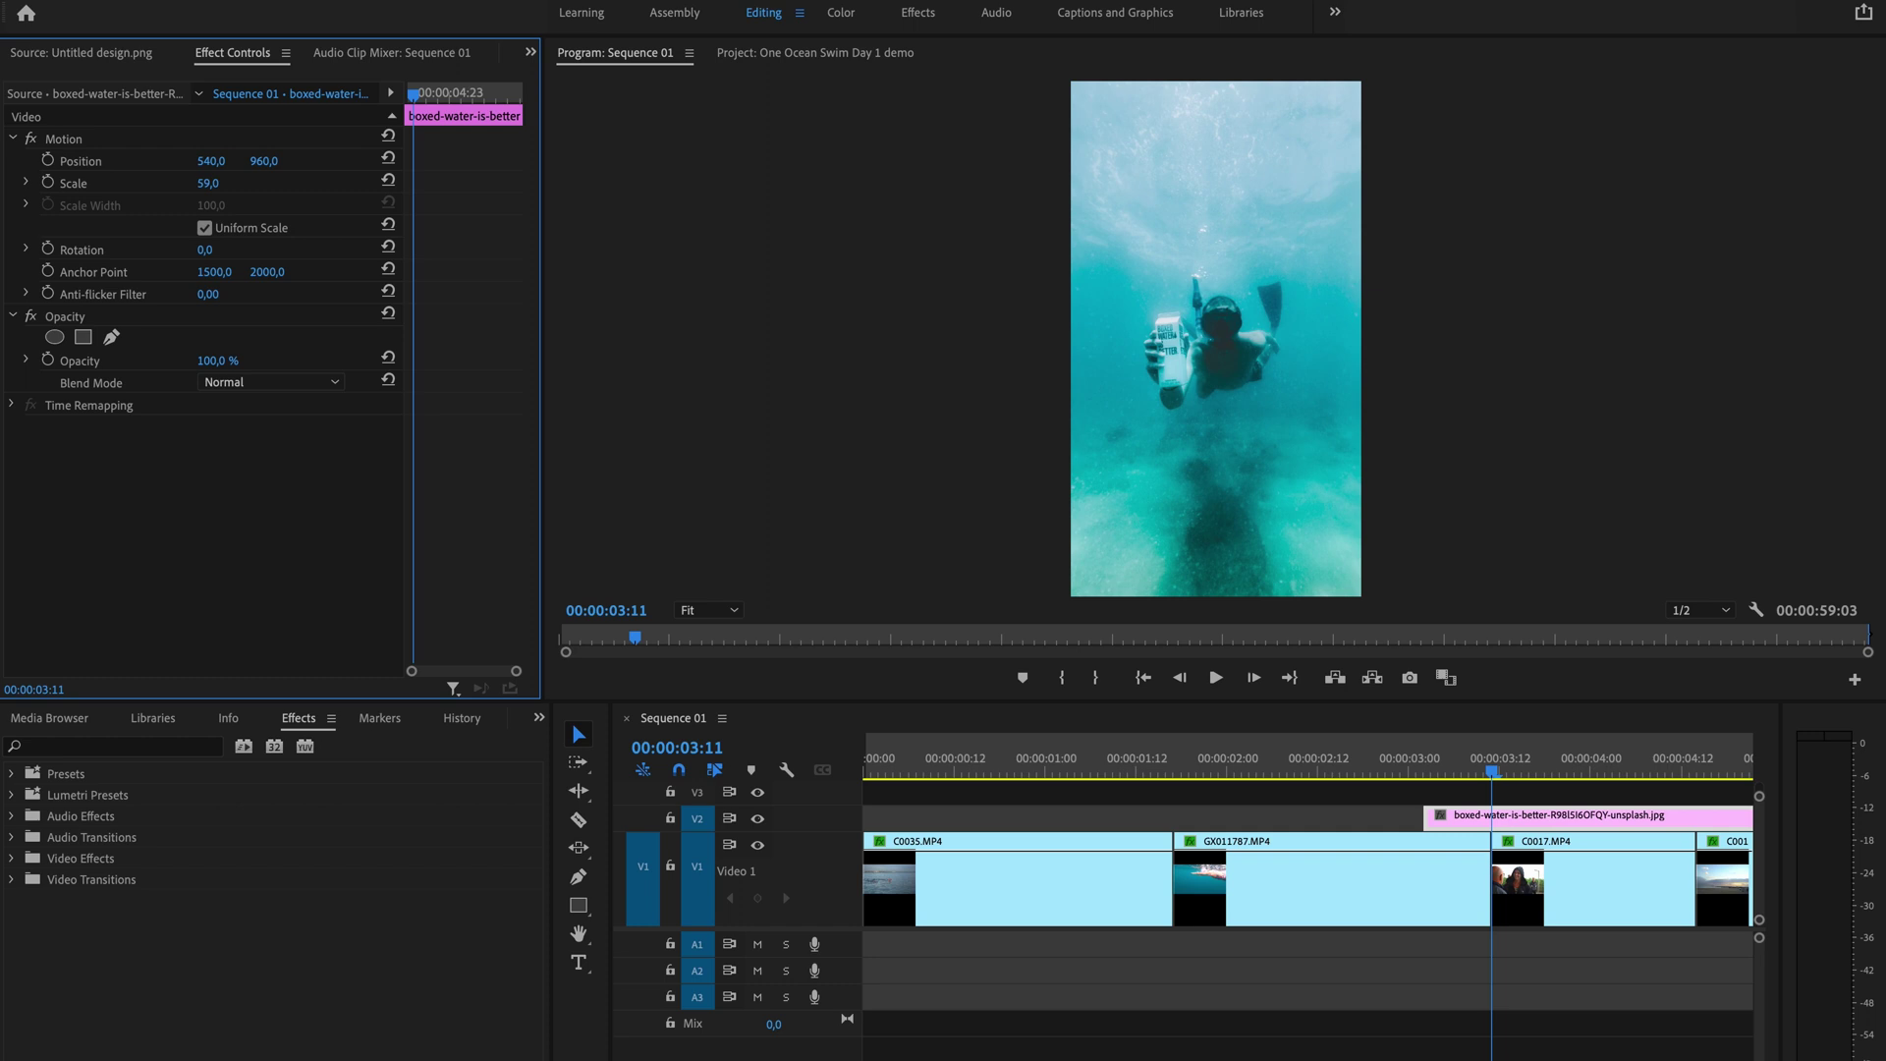
{"action": "type", "text": "50"}
{"action": "key", "text": "Return"}
{"action": "left_click_drag", "start_coordinate": [210, 183], "coordinate": [225, 183]}
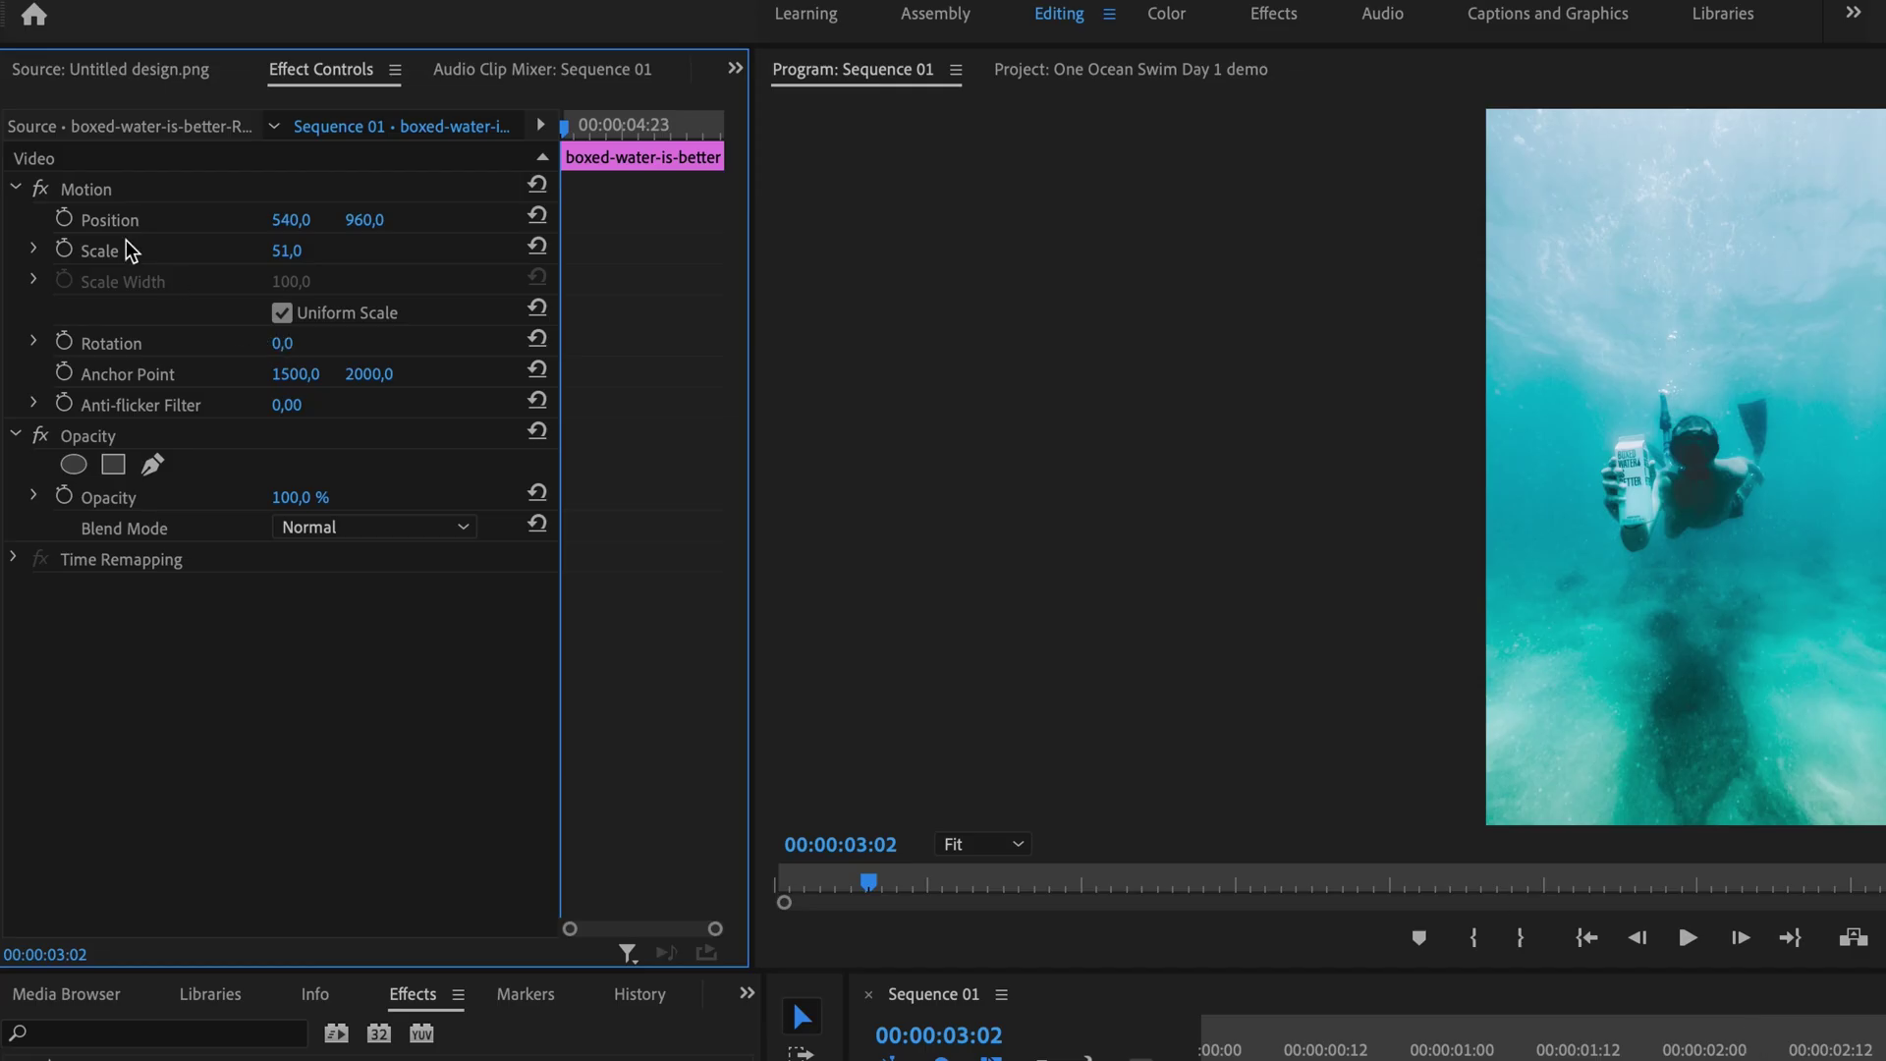
{"action": "left_click", "coordinate": [64, 219]}
{"action": "left_click", "coordinate": [64, 250]}
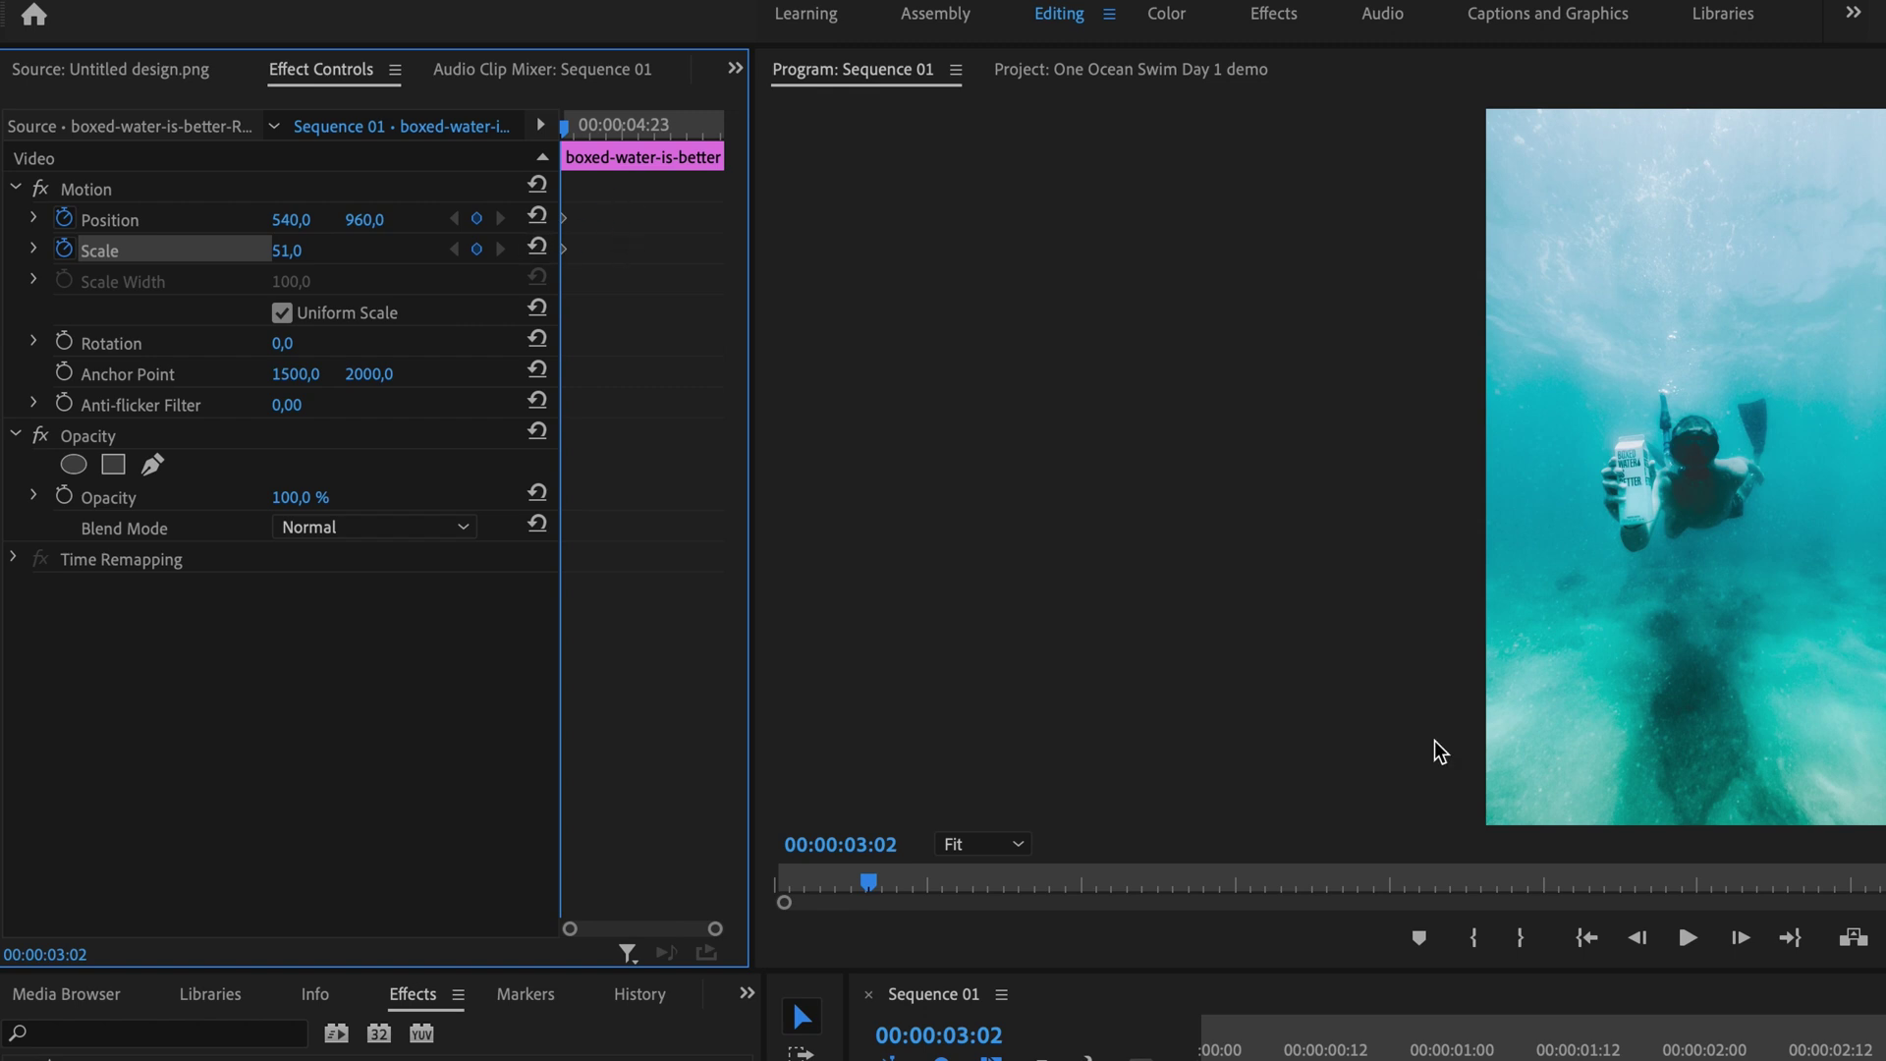
- A few frames later, scale the photo to 85% and nudge Position to 542, 912
{"action": "key", "text": "Right"}
{"action": "key", "text": "Right"}
{"action": "key", "text": "Right"}
{"action": "key", "text": "Right"}
{"action": "key", "text": "Right"}
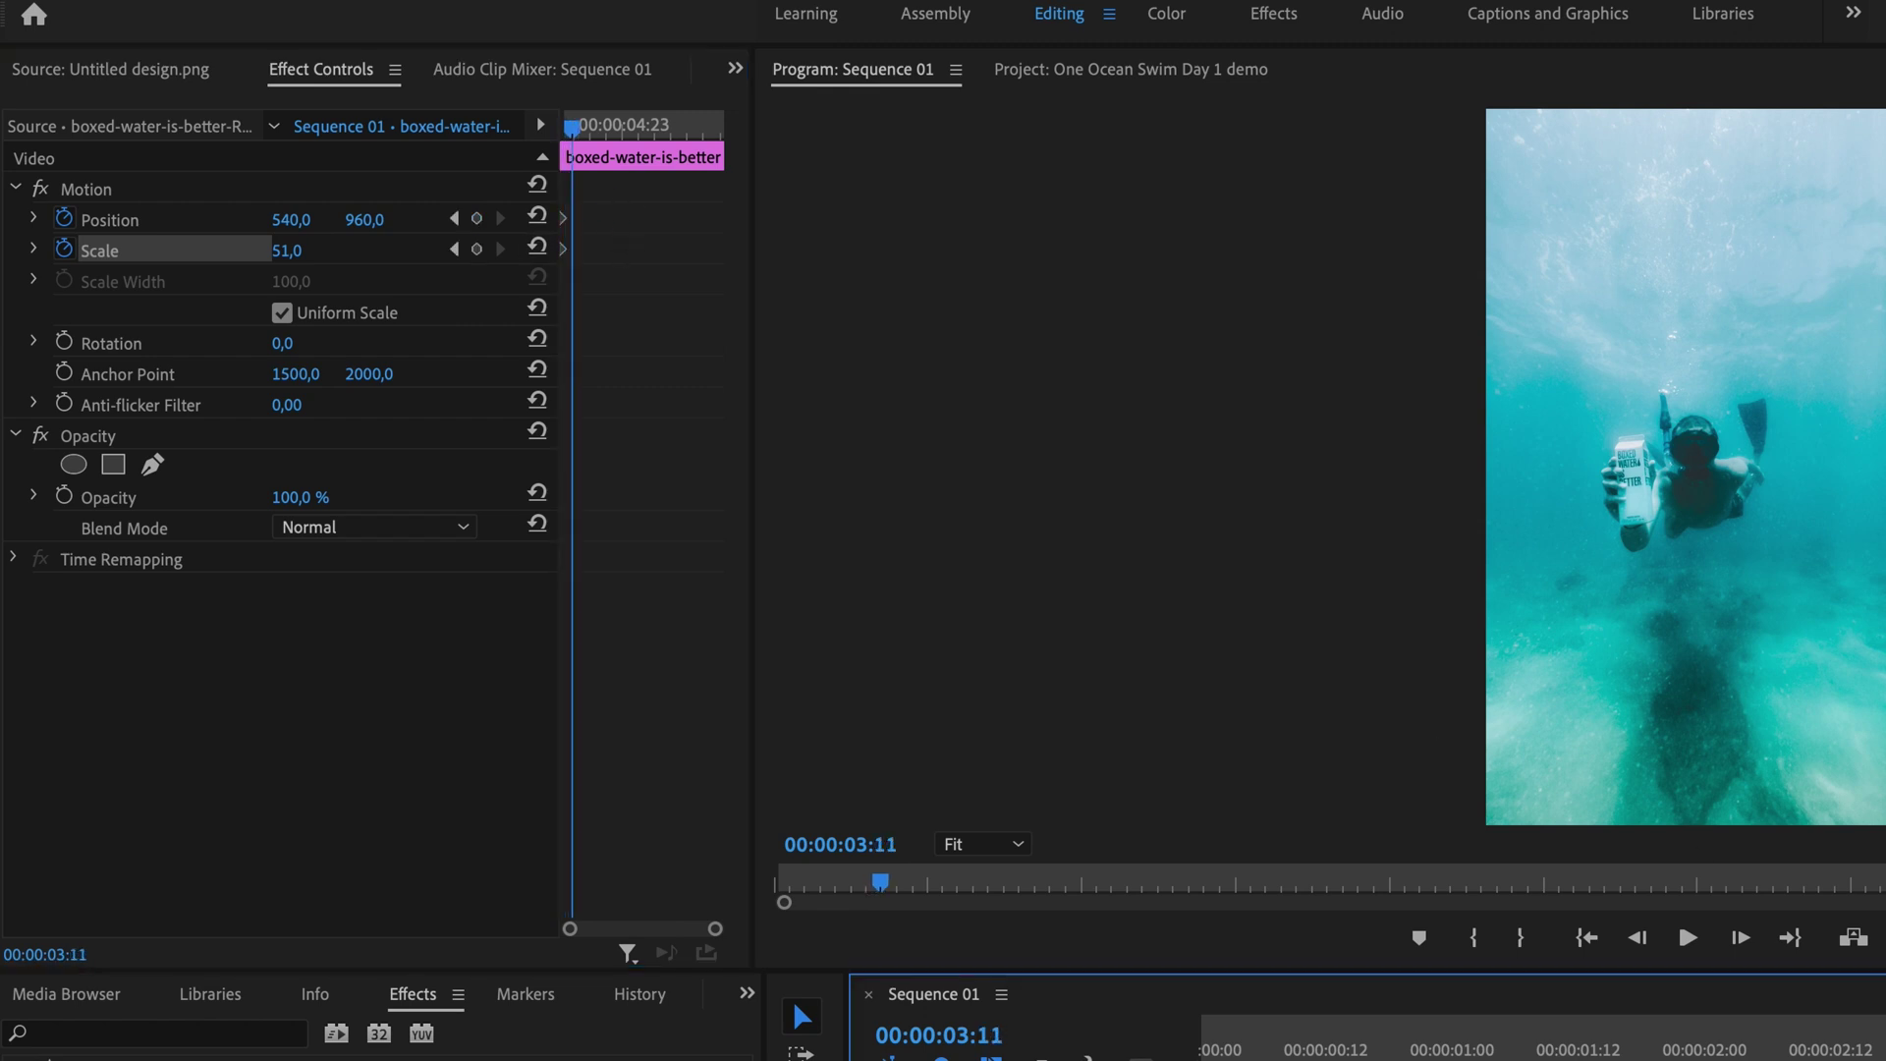
{"action": "key", "text": "Right"}
{"action": "key", "text": "Right"}
{"action": "key", "text": "Right"}
{"action": "key", "text": "Right"}
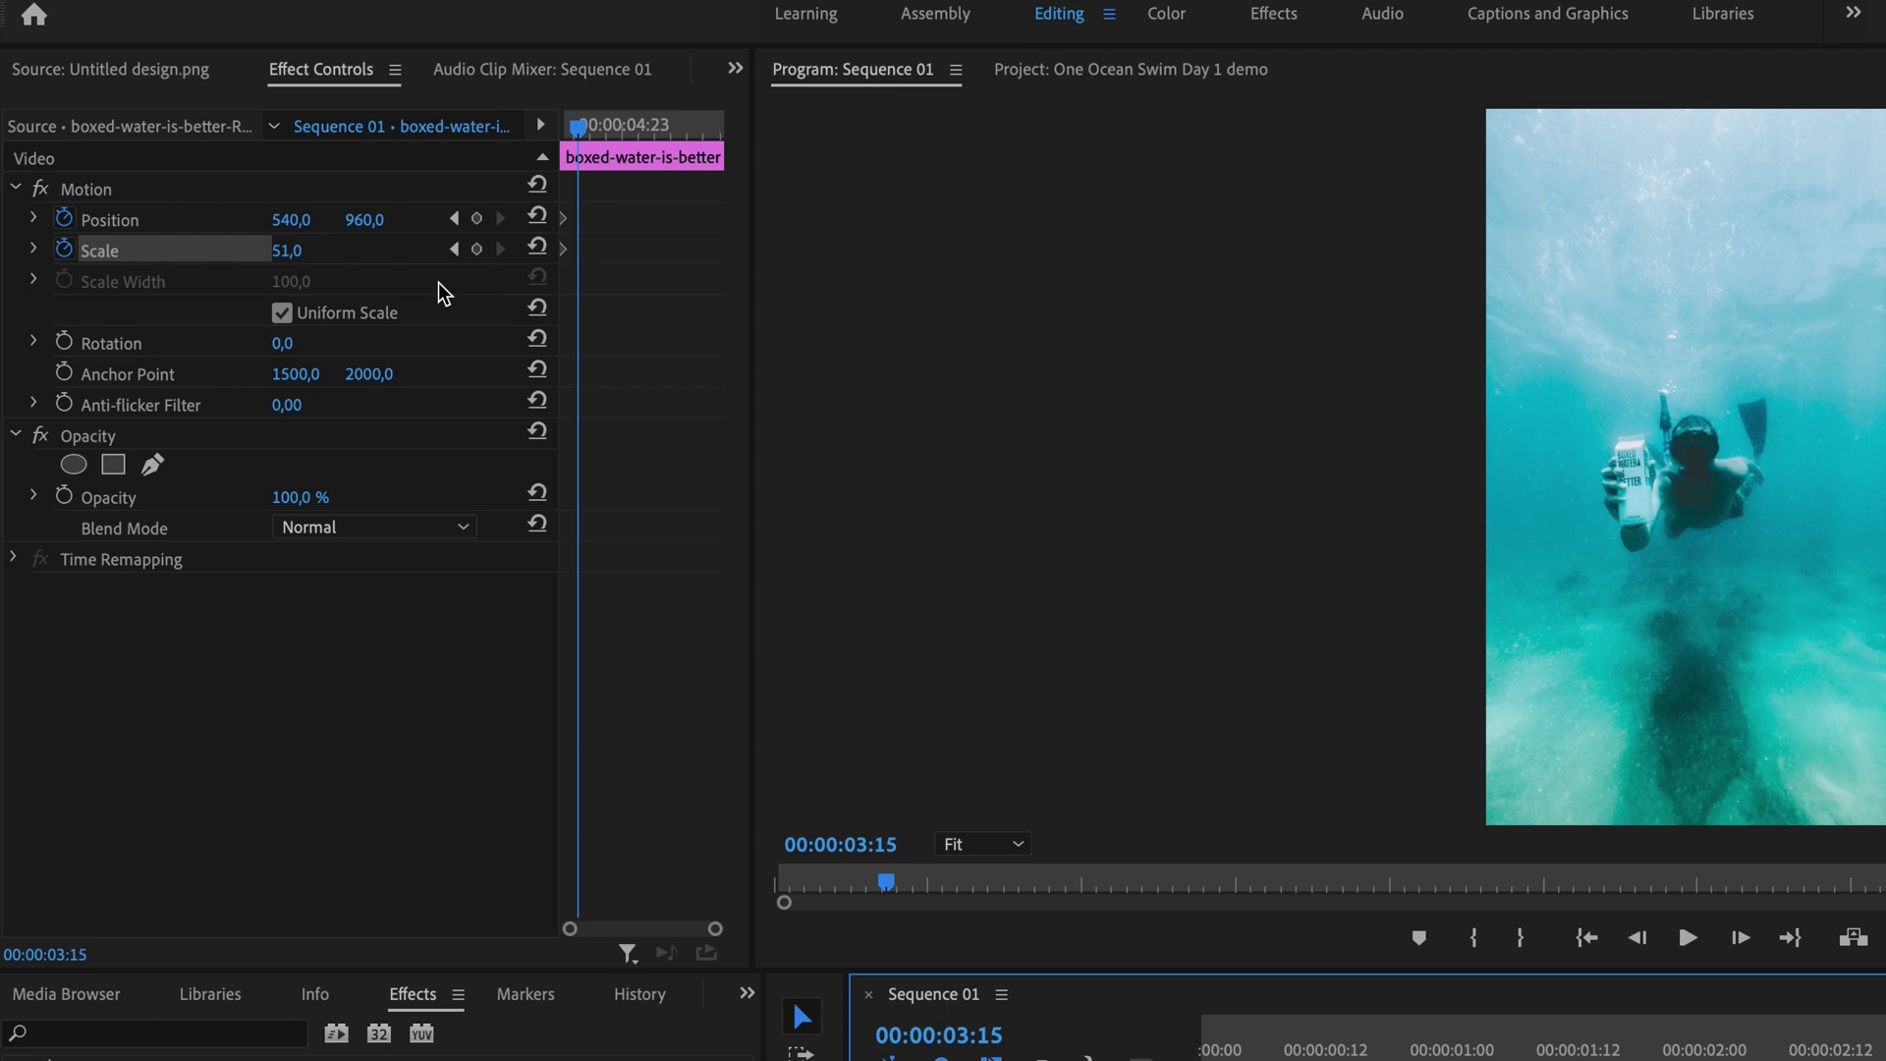
{"action": "left_click", "coordinate": [281, 263]}
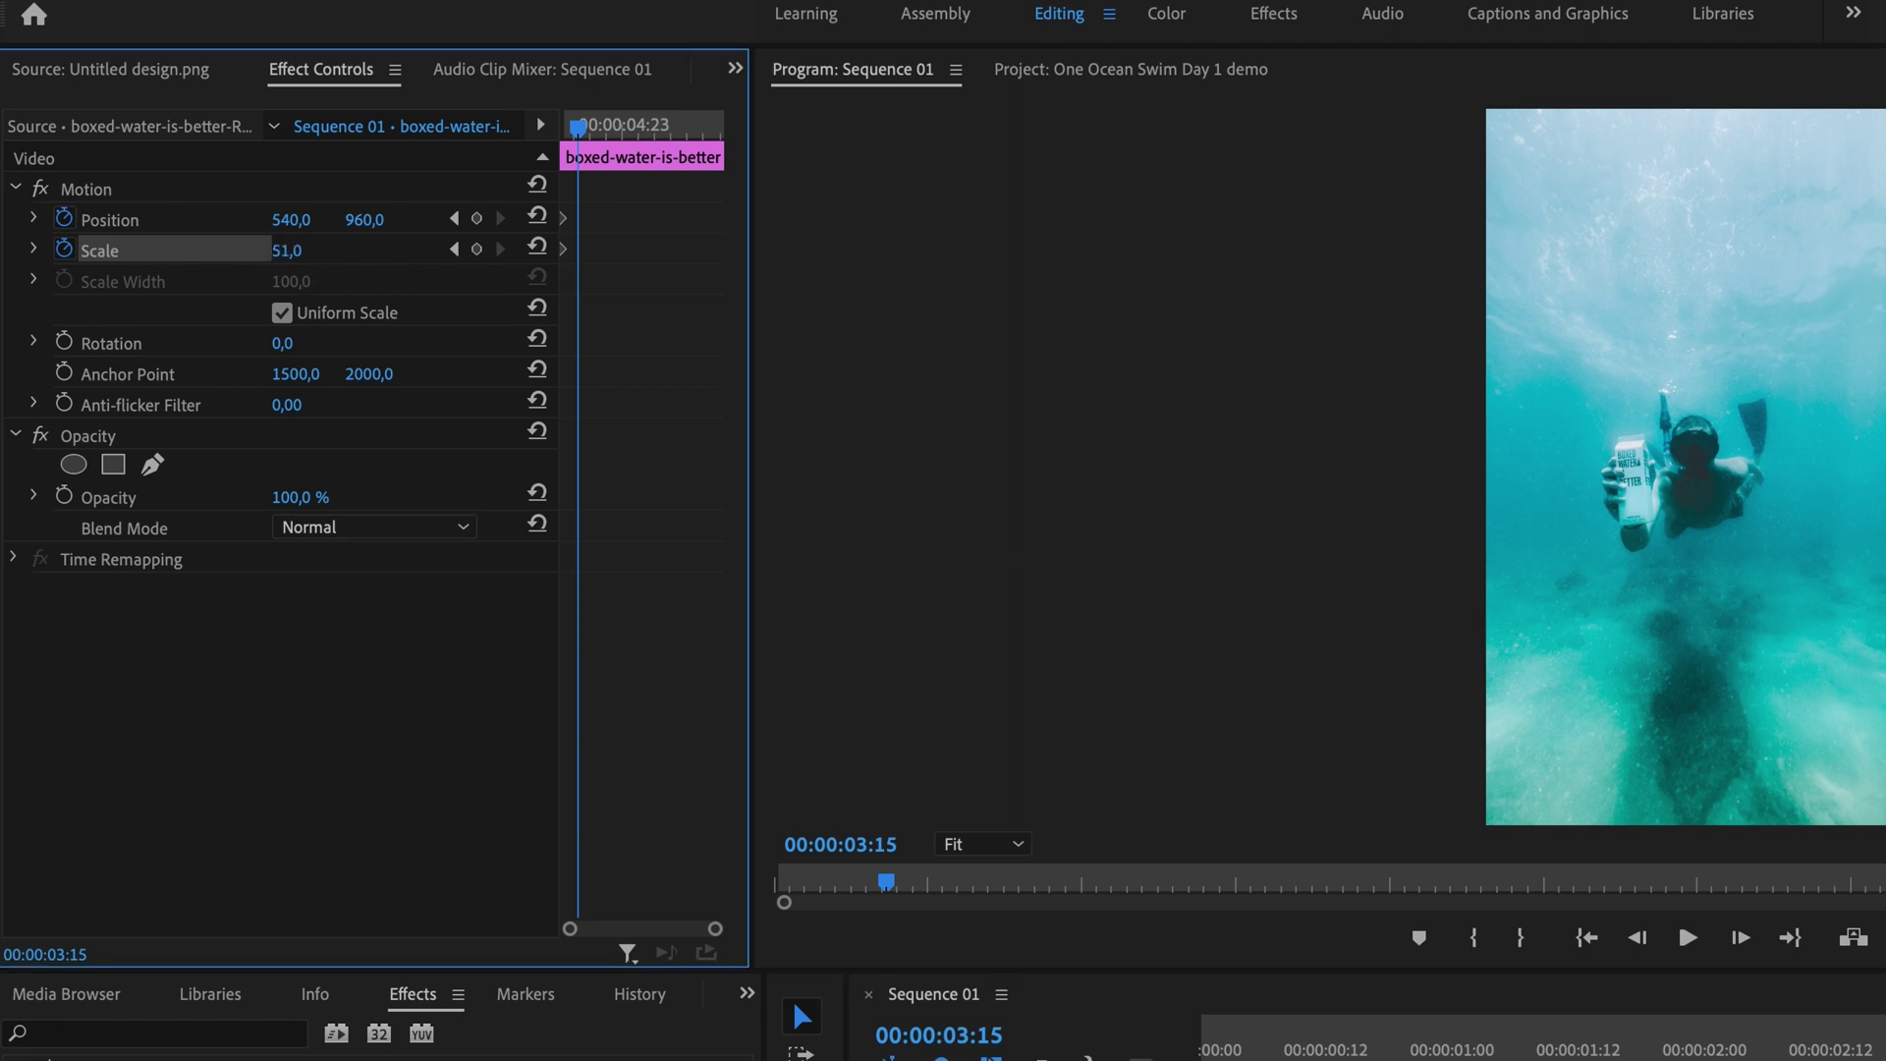
{"action": "left_click_drag", "start_coordinate": [286, 251], "coordinate": [336, 251]}
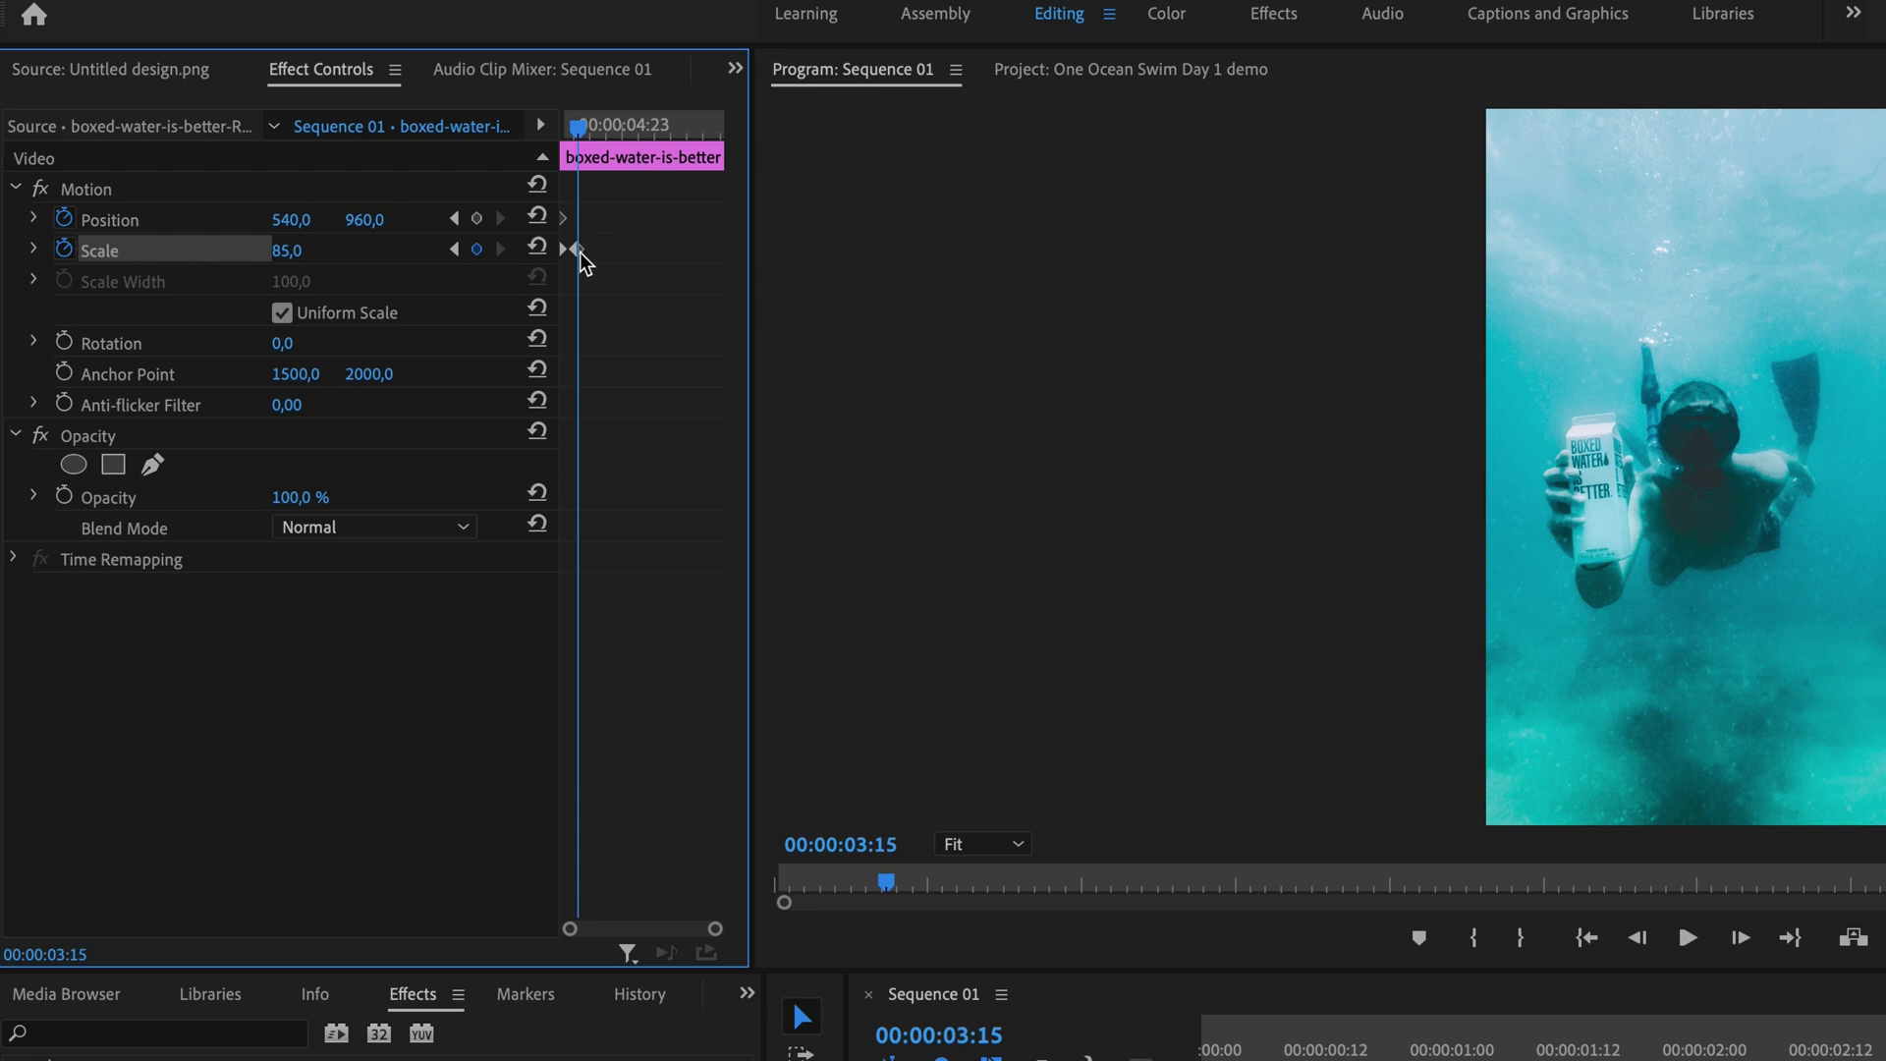
{"action": "left_click_drag", "start_coordinate": [295, 221], "coordinate": [265, 221]}
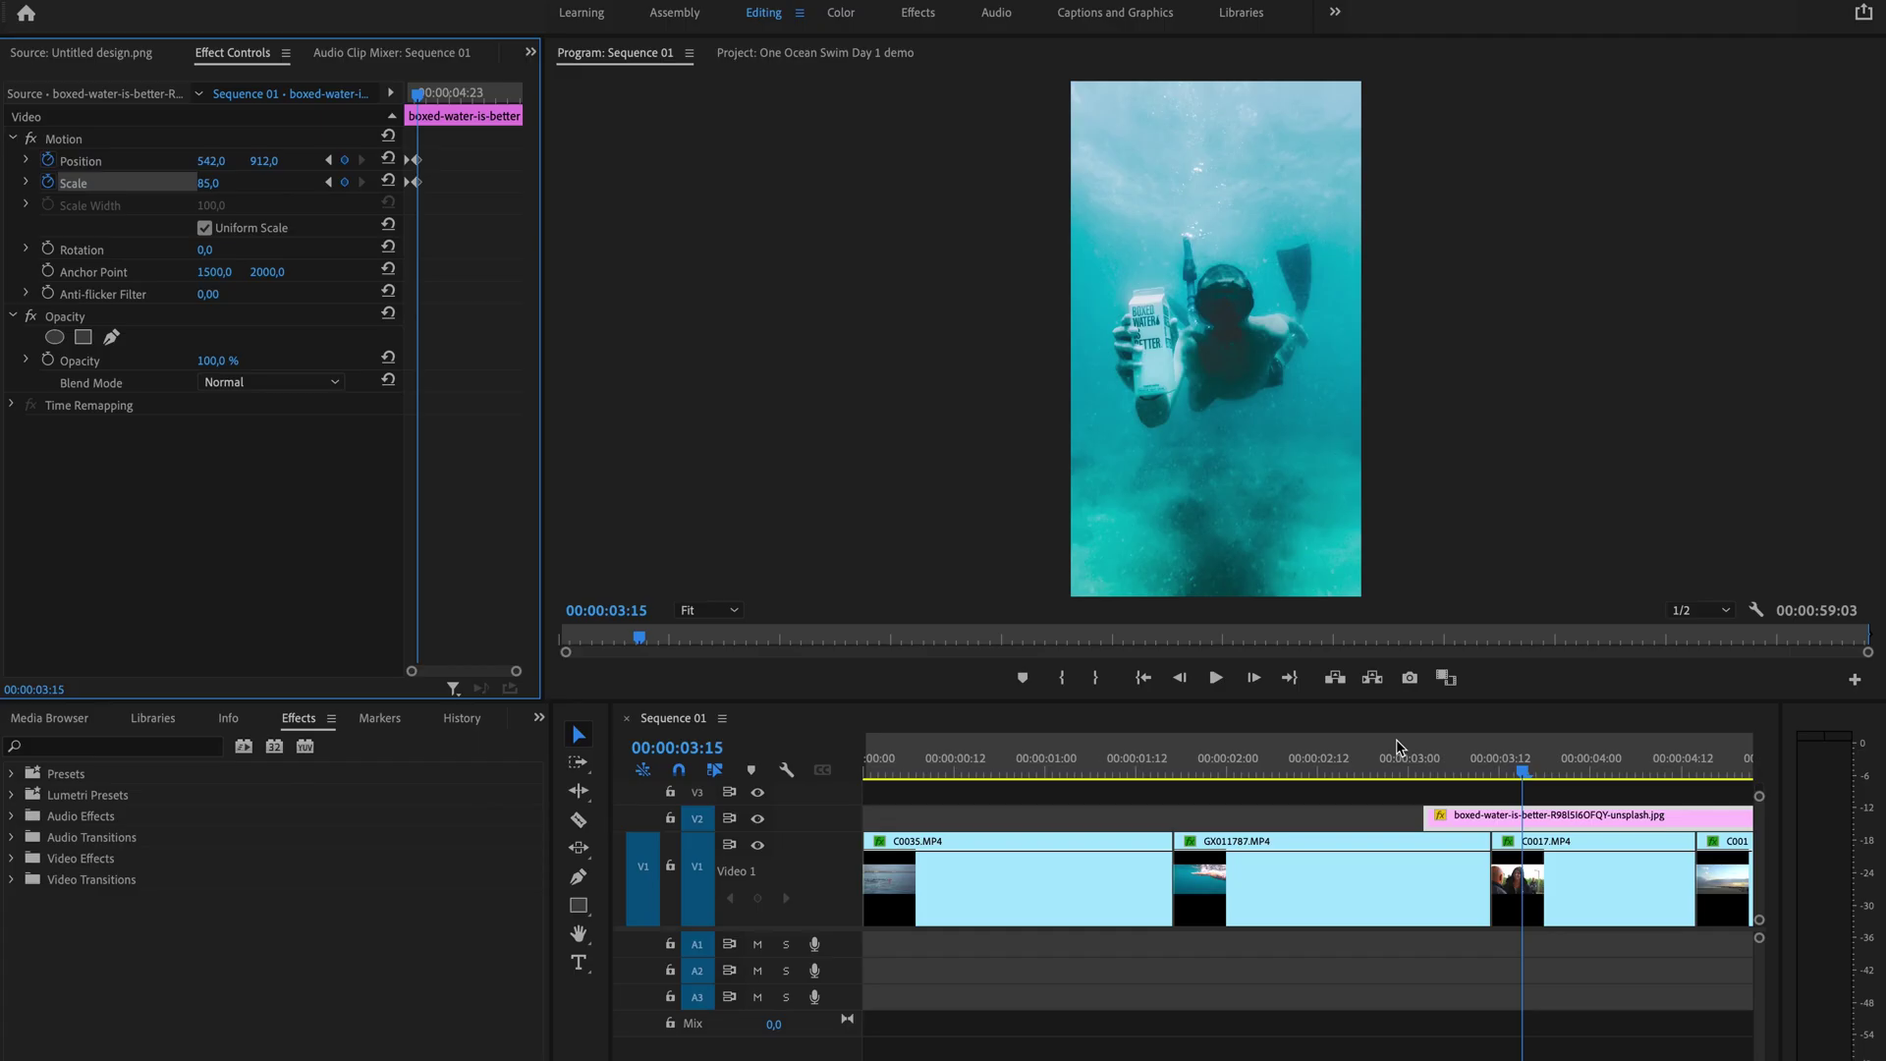
- Preview the zoom, then drag the ending Position and Scale keyframes later
{"action": "left_click", "coordinate": [1403, 772]}
{"action": "key", "text": "space"}
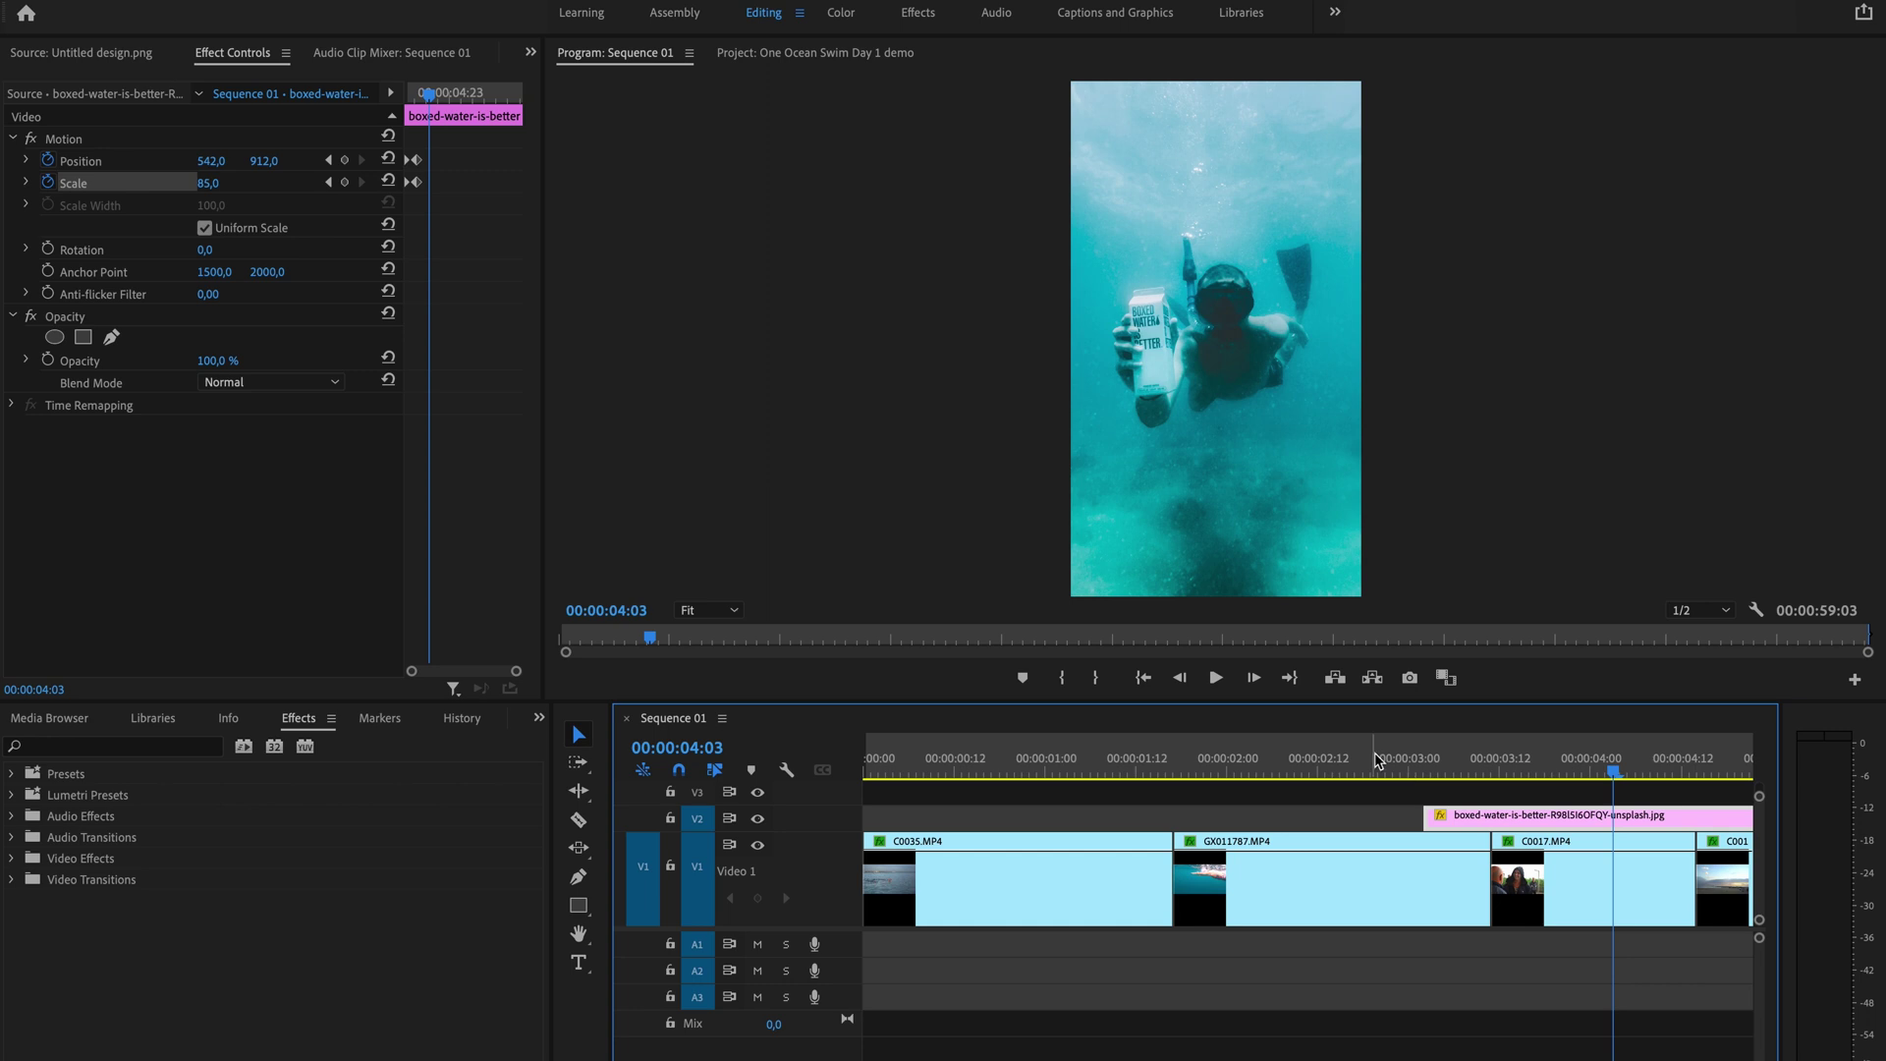
{"action": "left_click", "coordinate": [420, 159]}
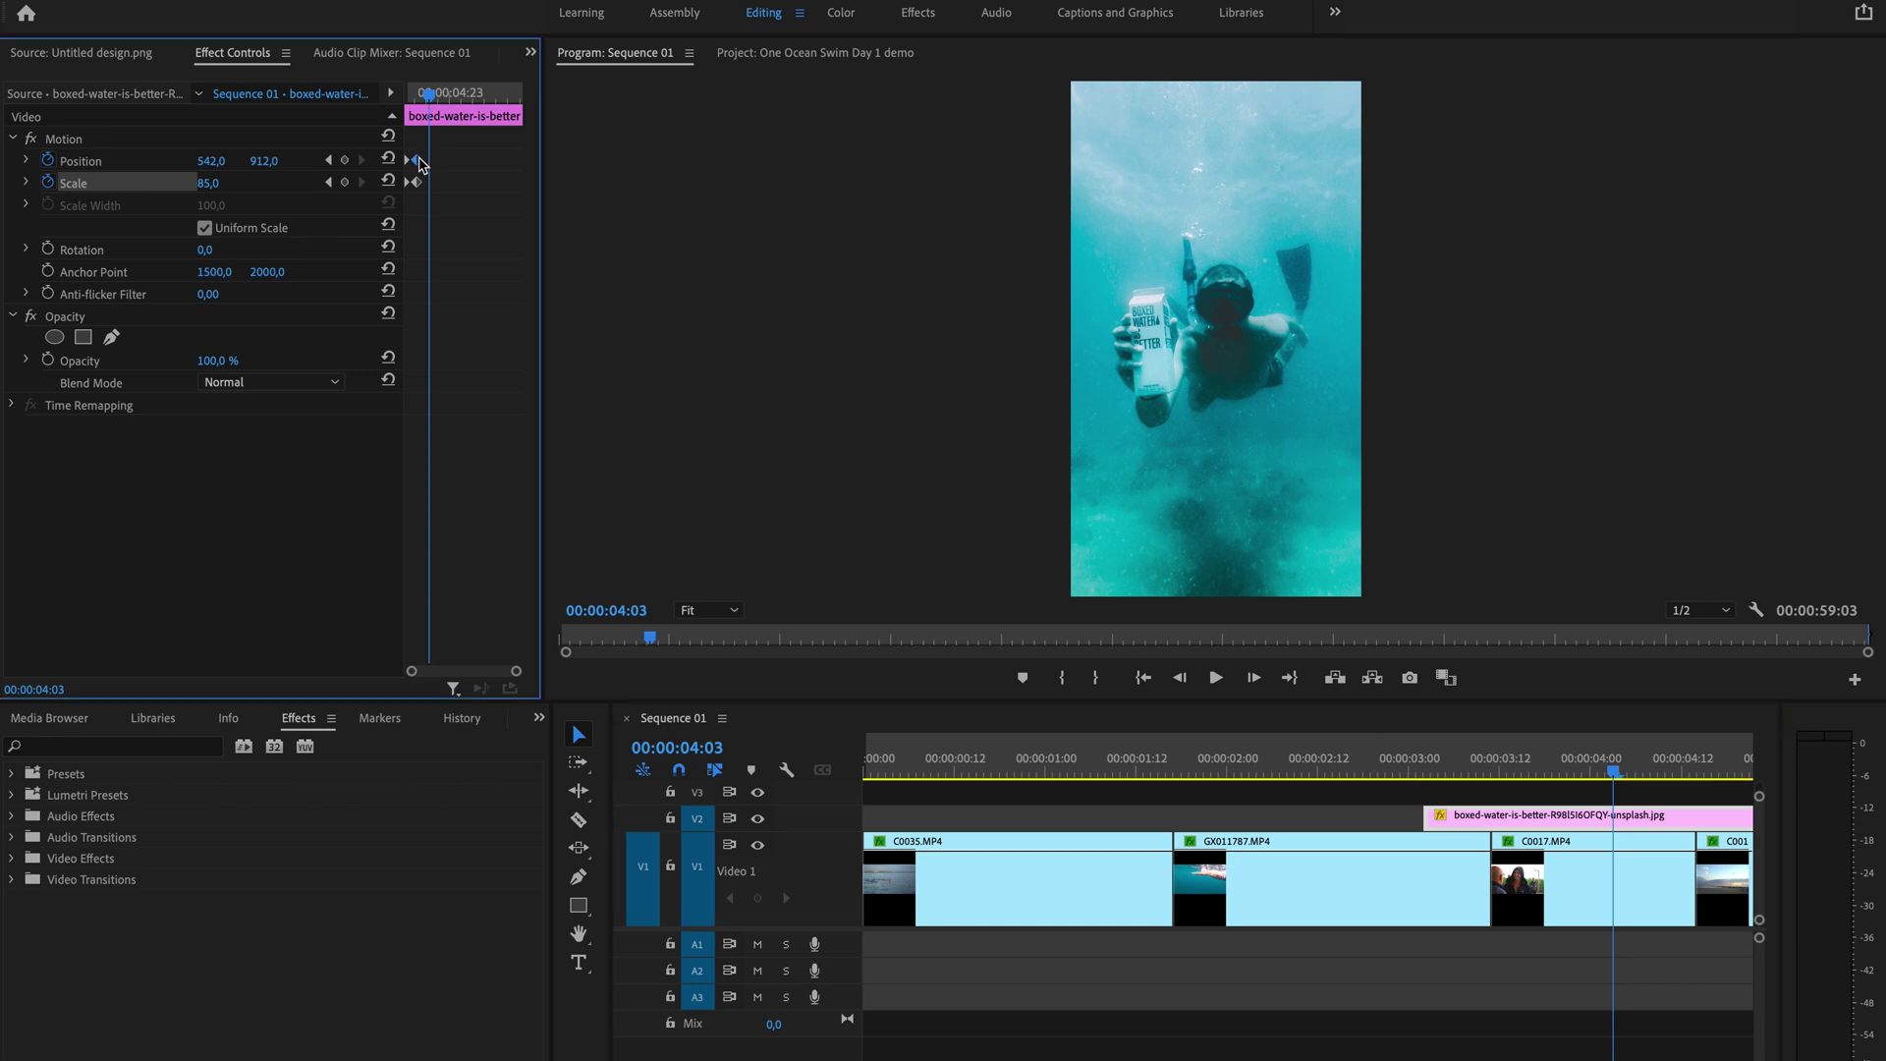
{"action": "left_click_drag", "start_coordinate": [434, 168], "coordinate": [454, 182]}
- Play back the slower zoom from about 02:17, then stop playback
{"action": "left_click", "coordinate": [1359, 758]}
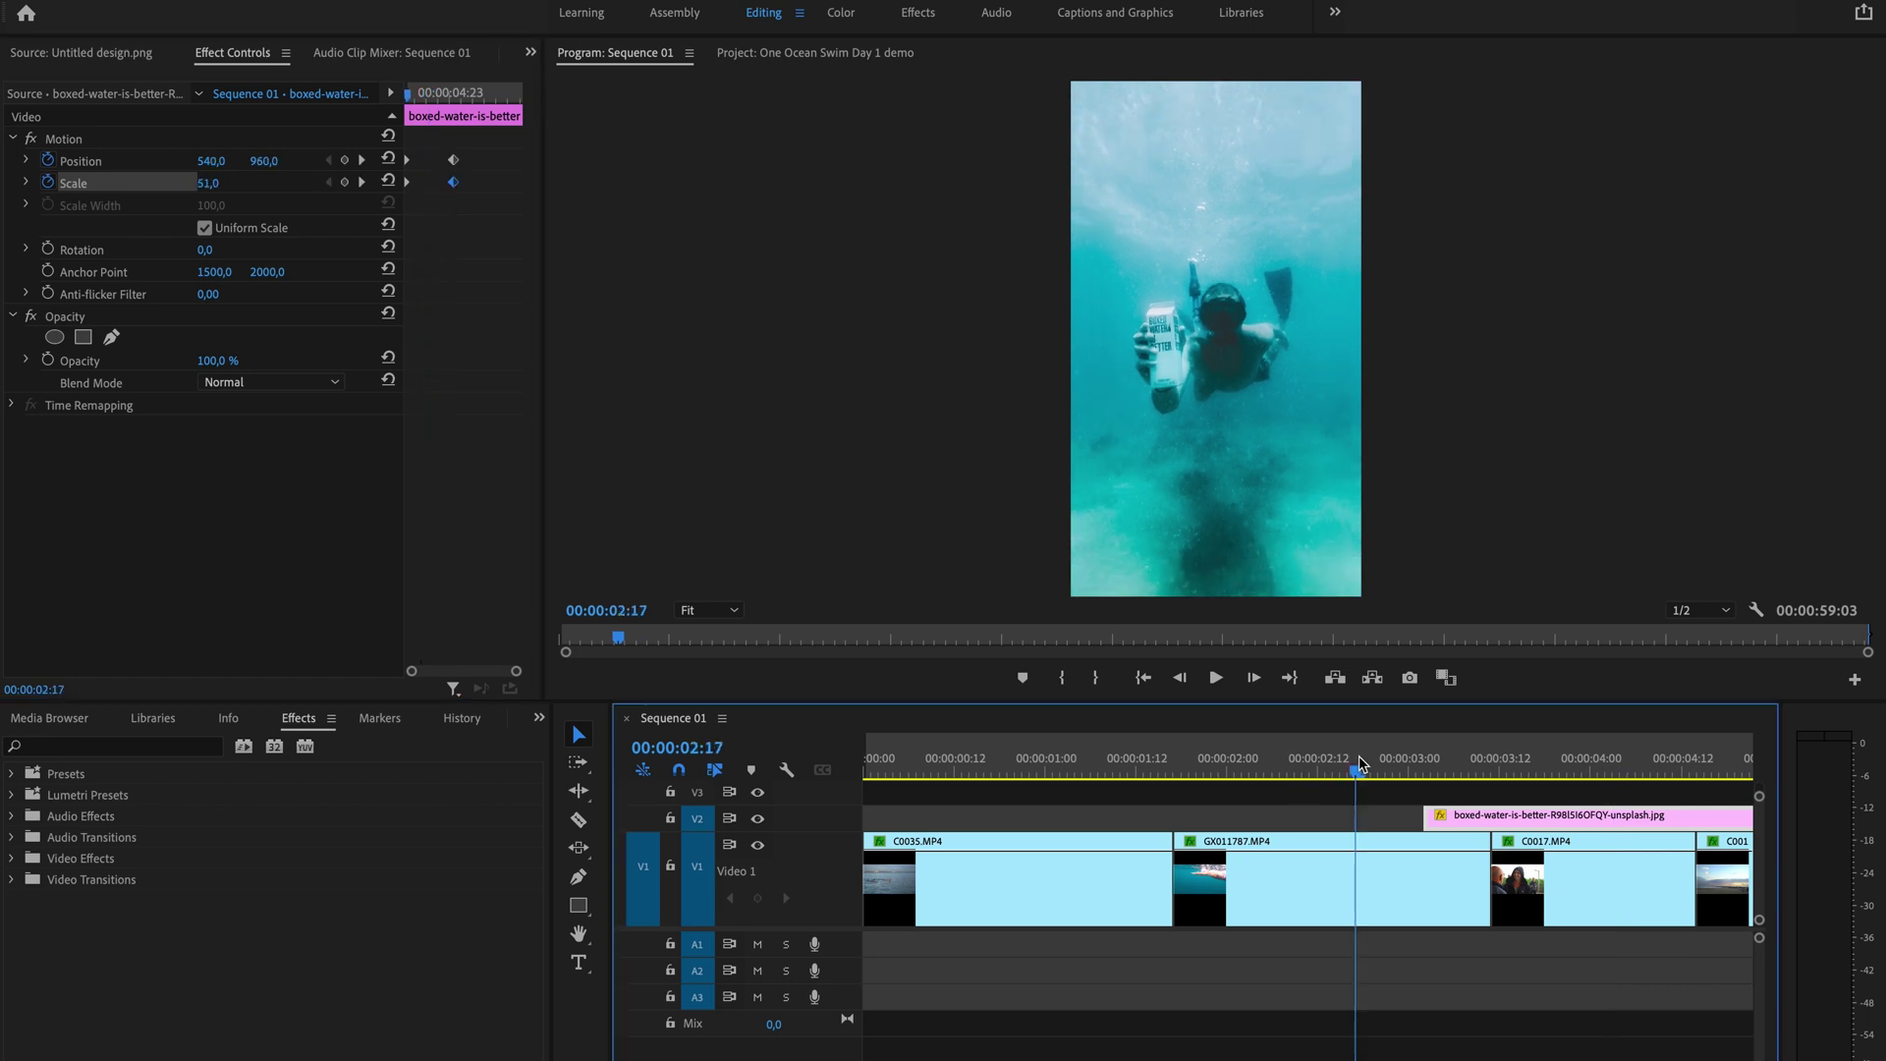
{"action": "key", "text": "space"}
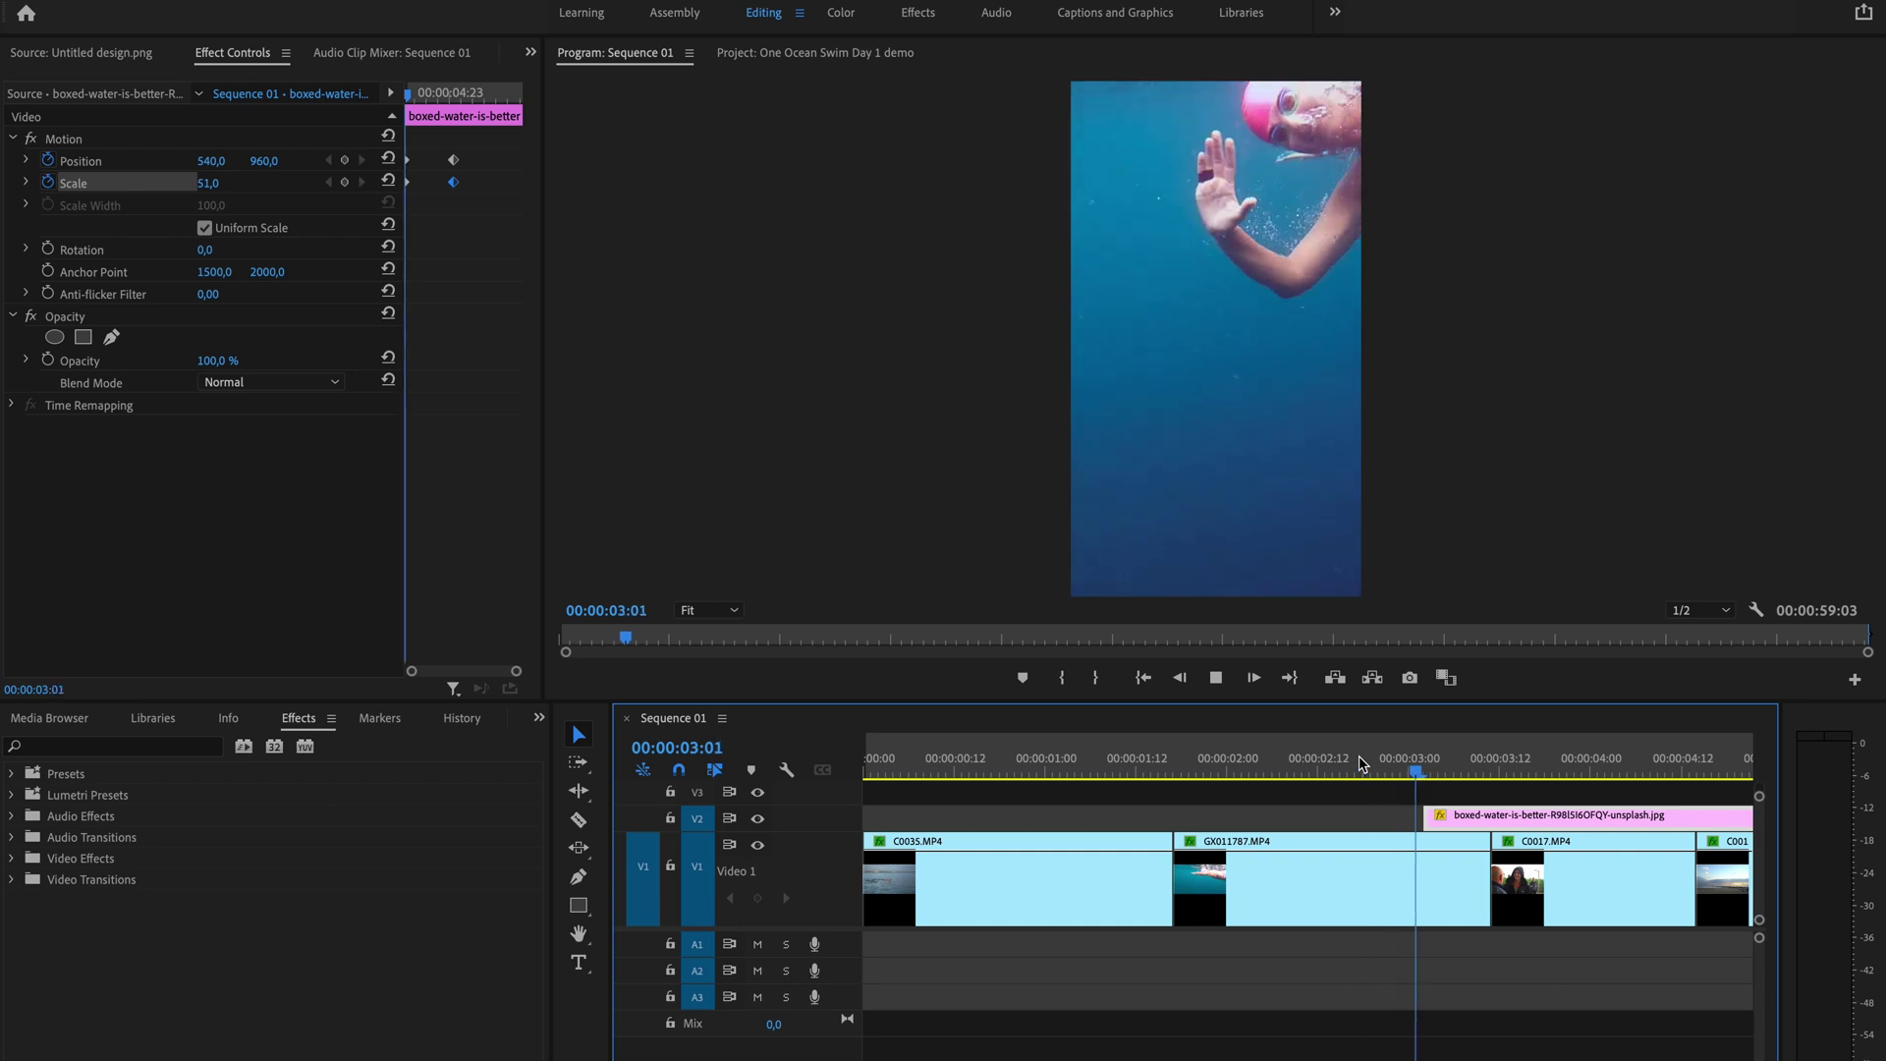
{"action": "key", "text": "space"}
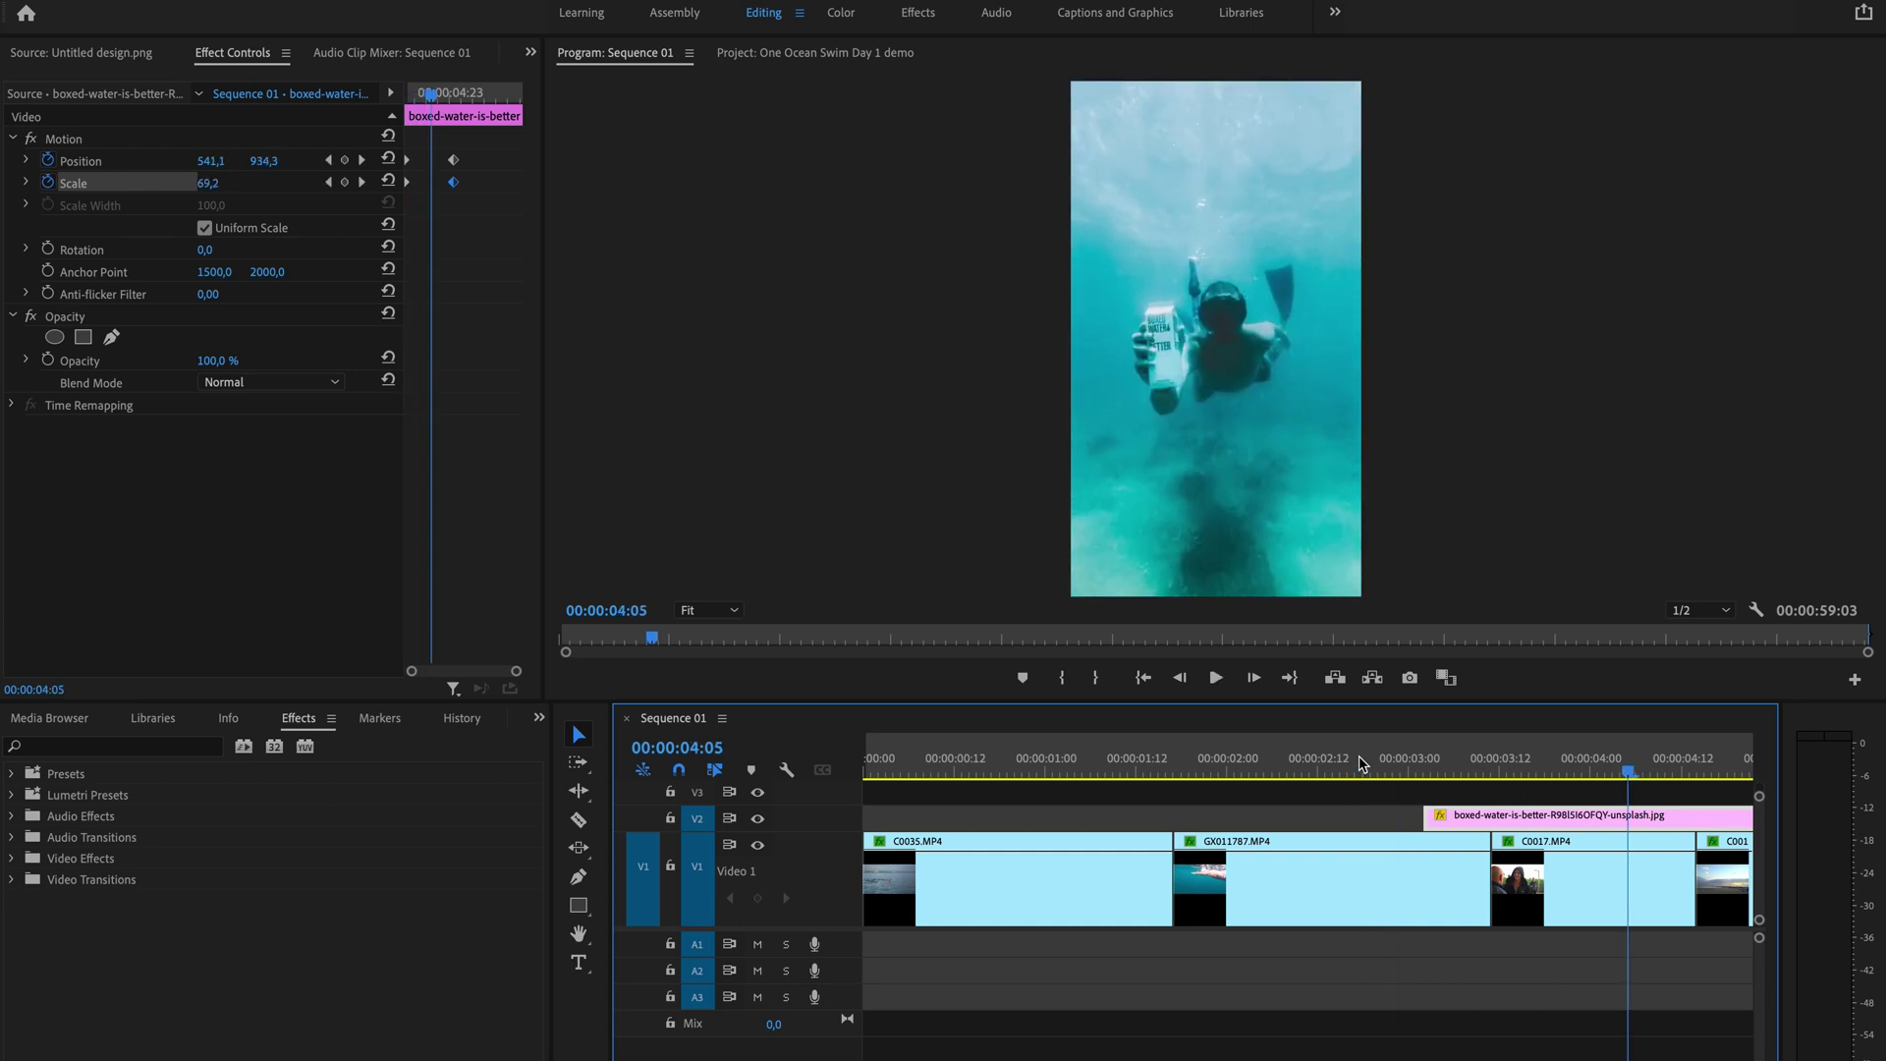